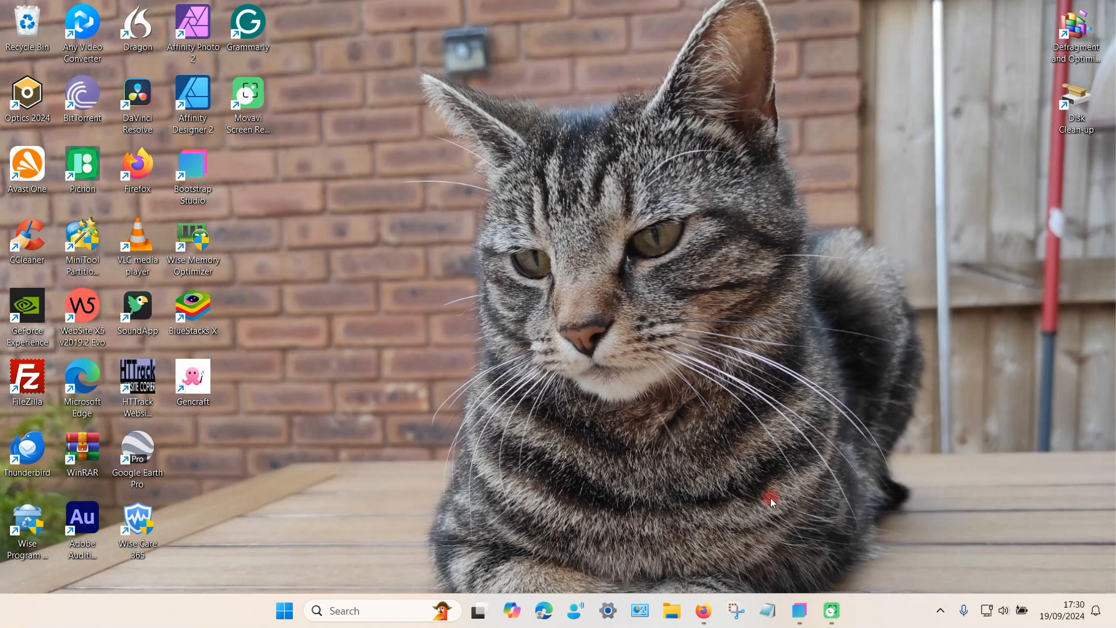
- Switch to Bootstrap Studio and create a new CSS file named text-size in the project's styles
click(799, 610)
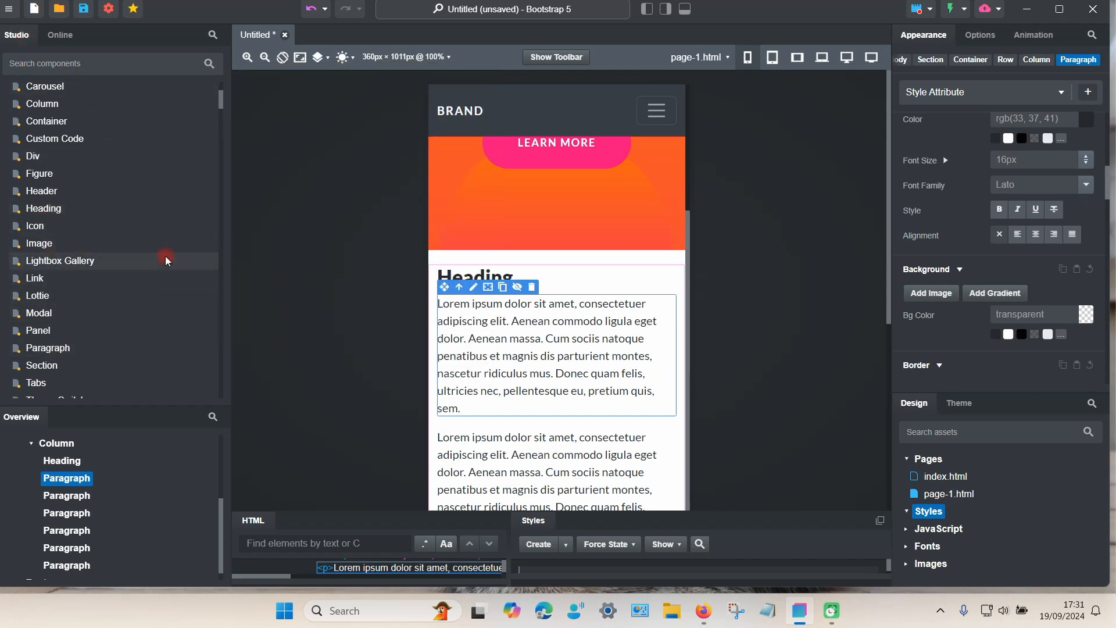
mouse_move(165, 260)
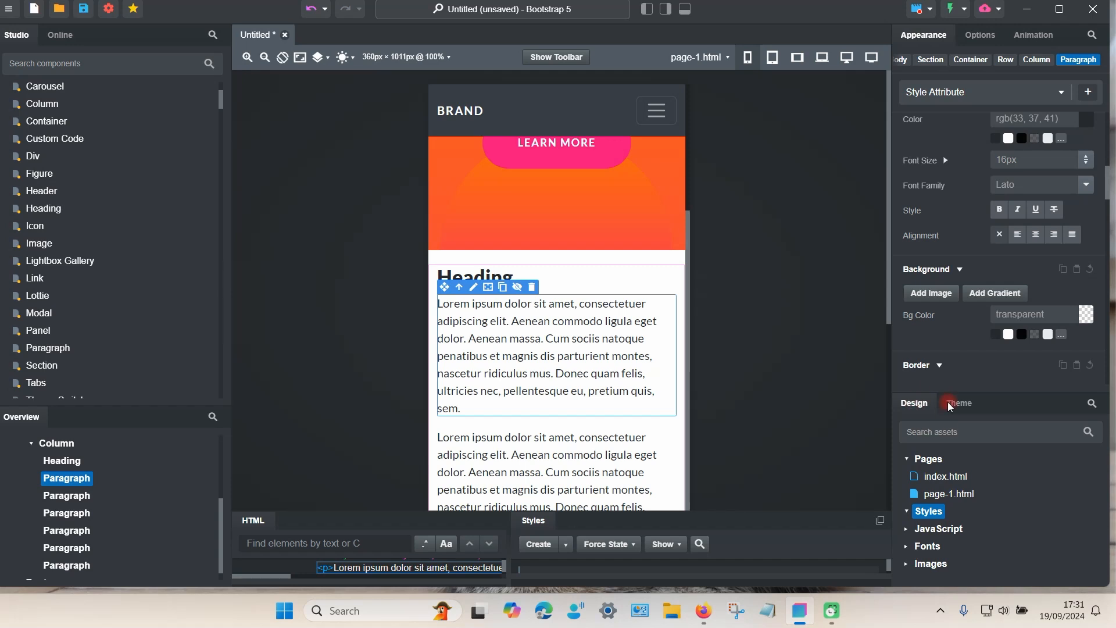
drag(989, 397, 996, 293)
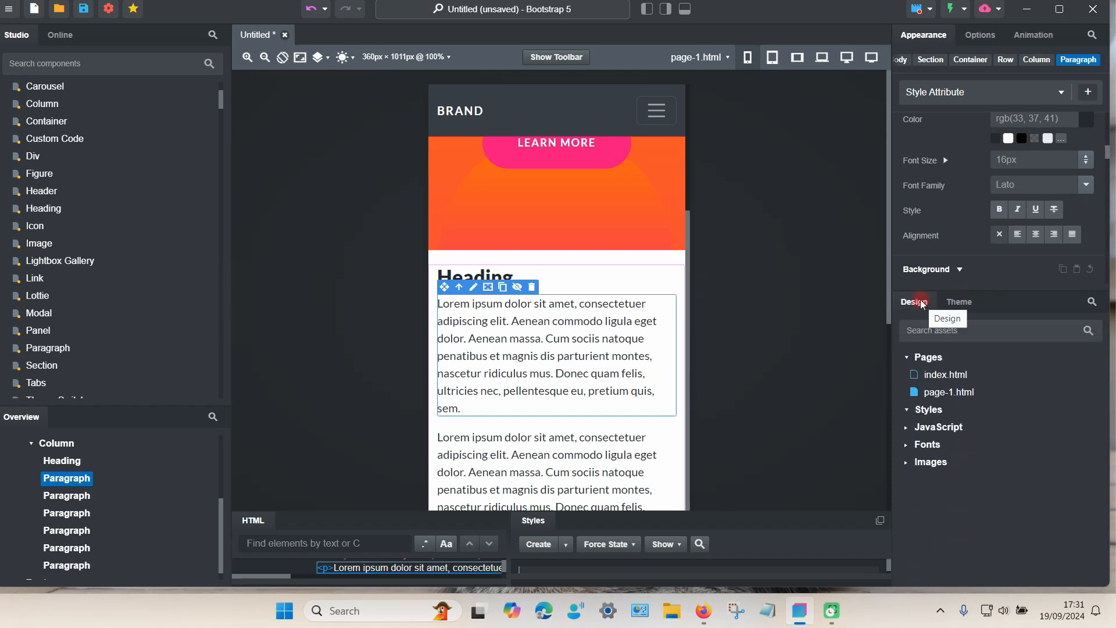
right_click(922, 411)
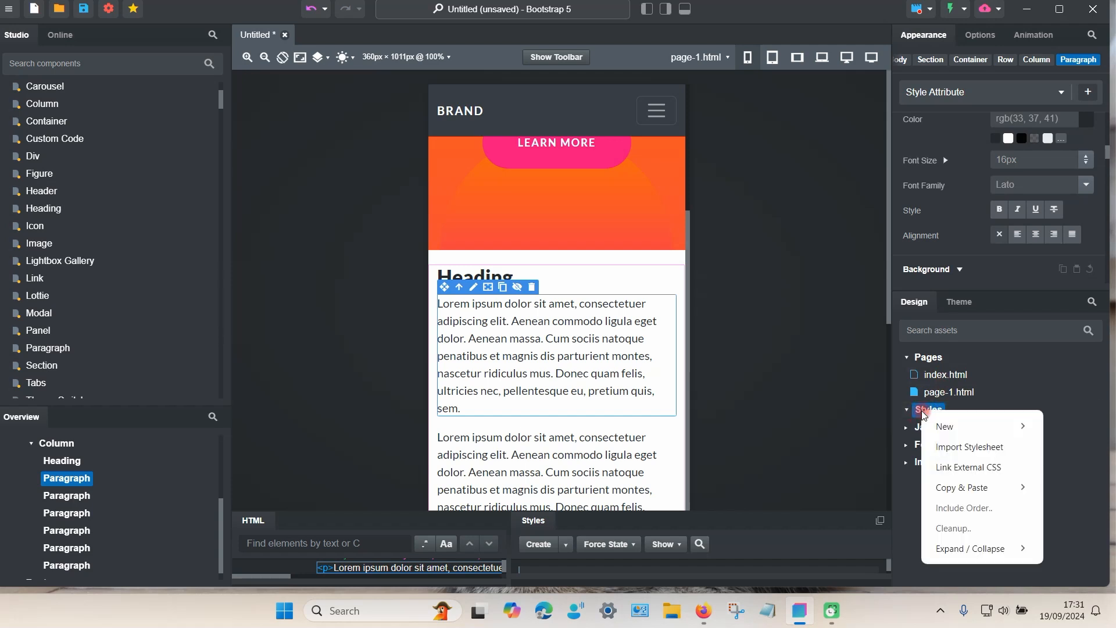
mouse_move(981, 427)
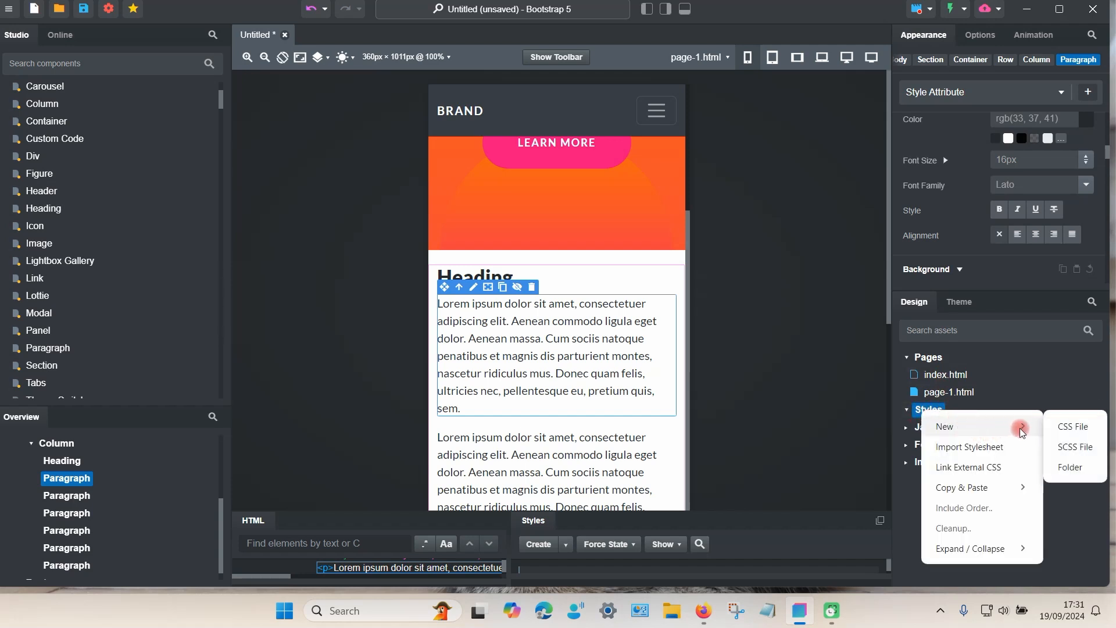
click(1067, 428)
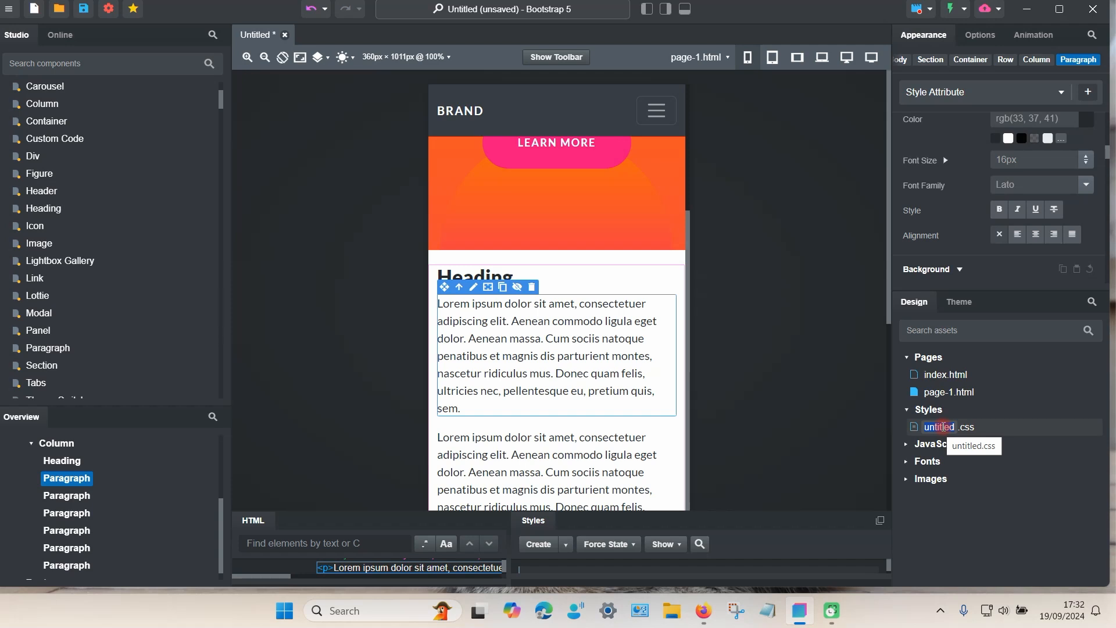
text(tex)
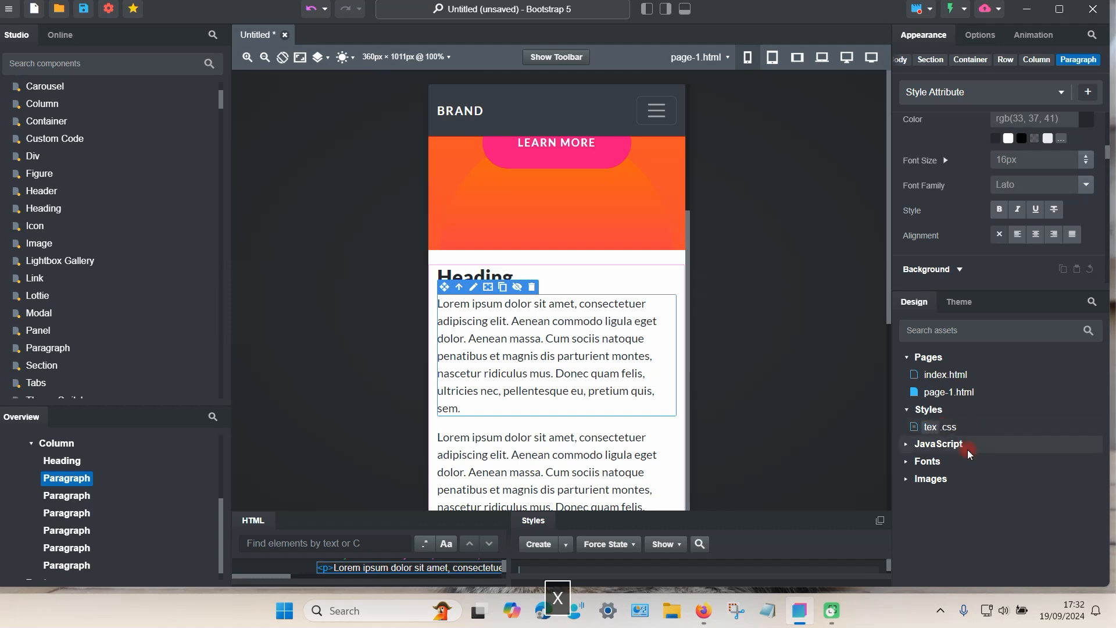
text(t-size)
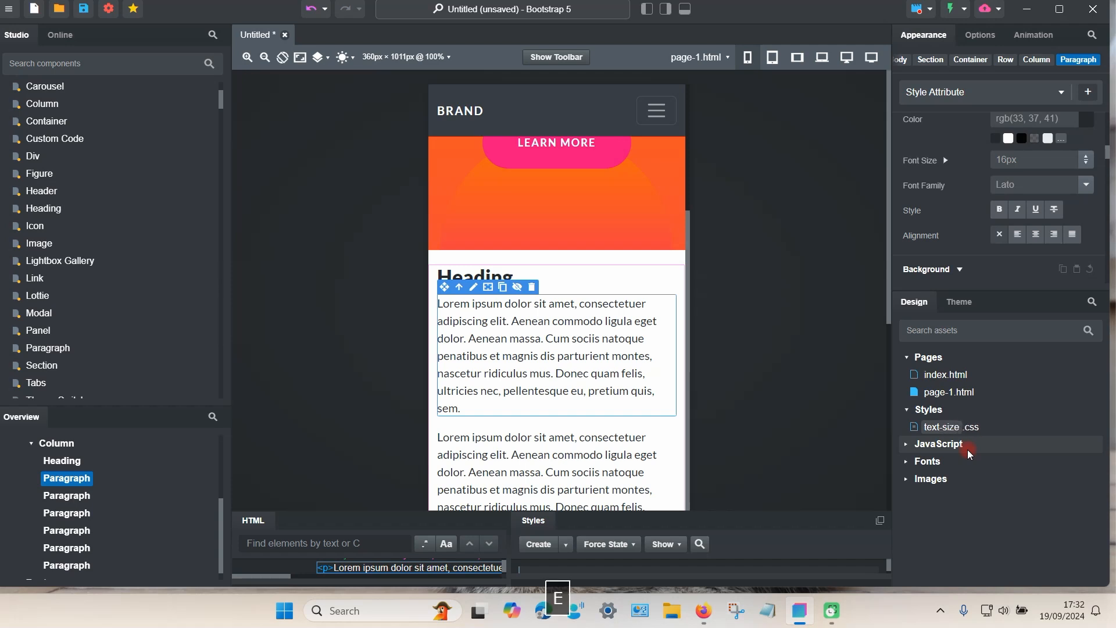
key(Return)
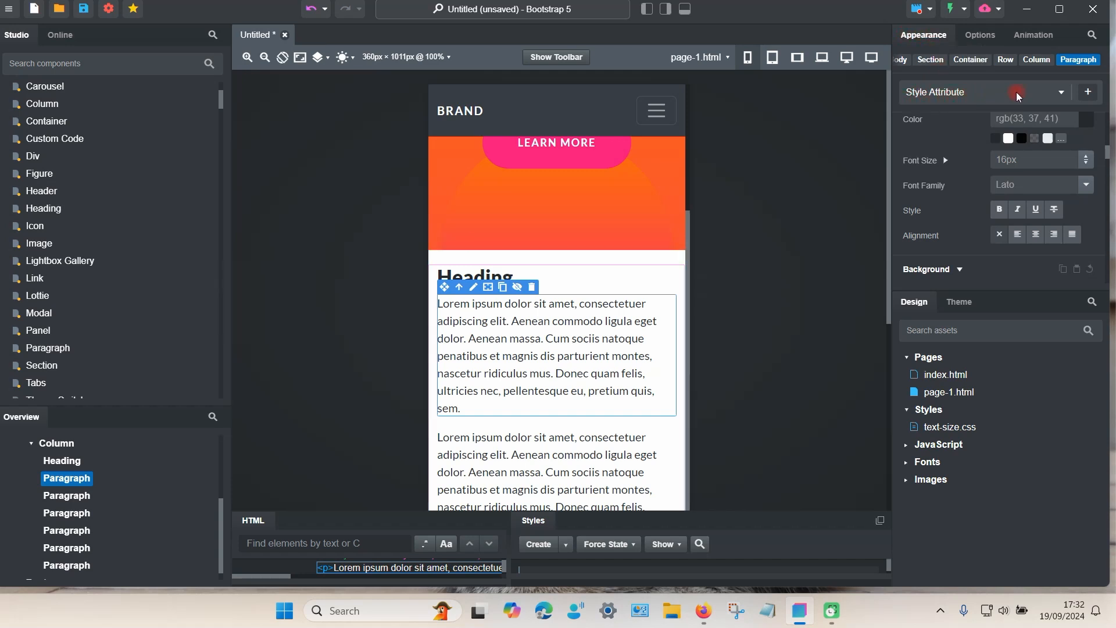
- Create a p style rule in text-size.css with the media query (min-width: 300px)
click(1086, 96)
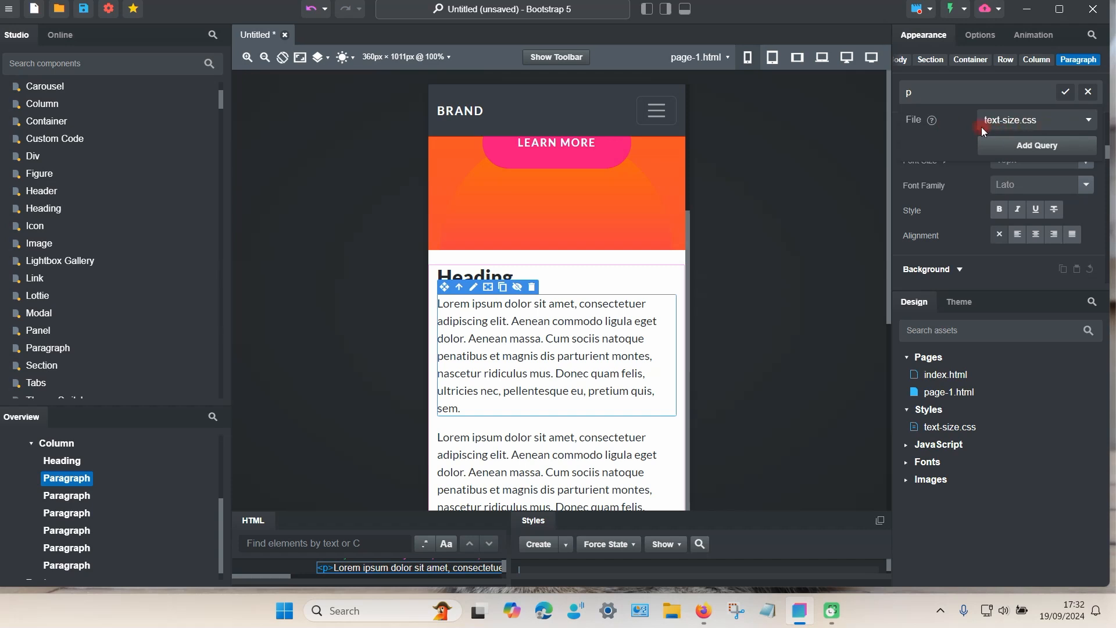
click(1082, 120)
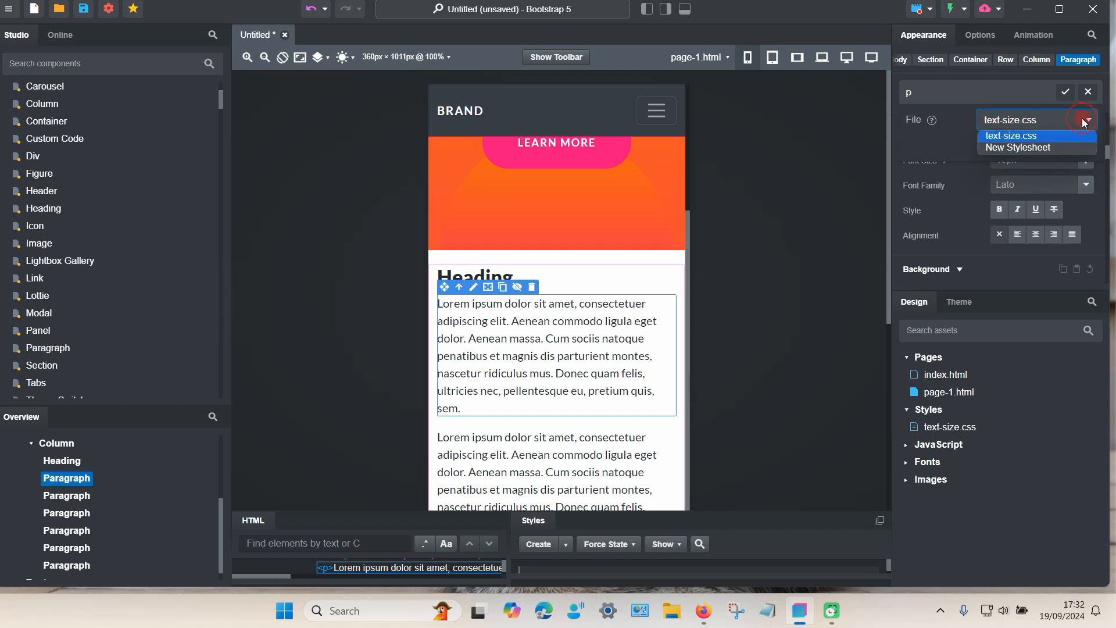
click(1041, 134)
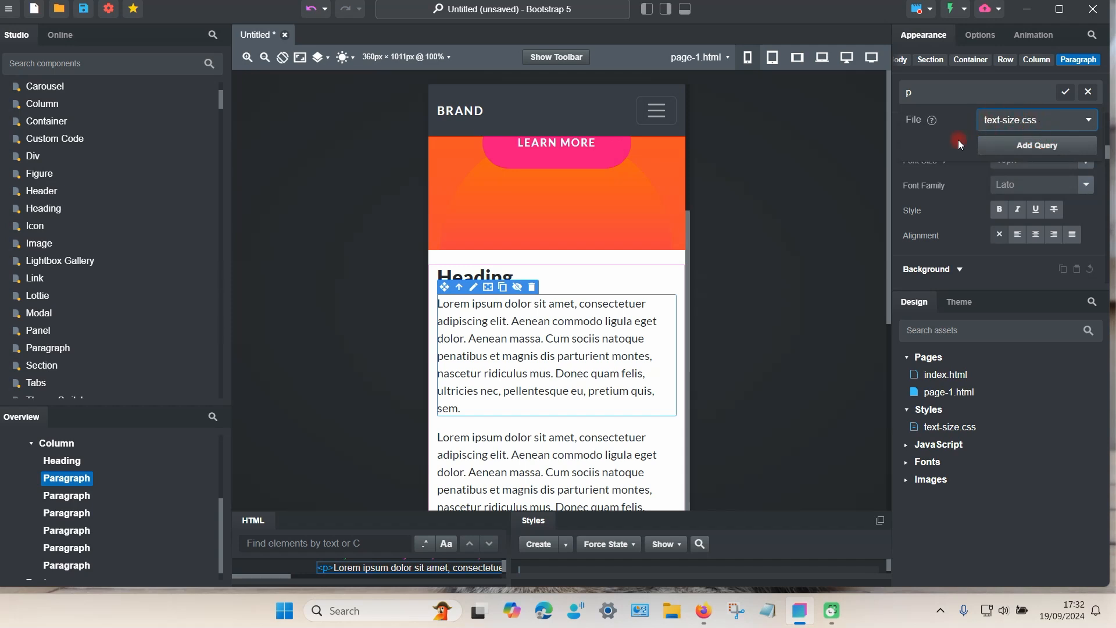
click(908, 94)
text(p)
click(1047, 143)
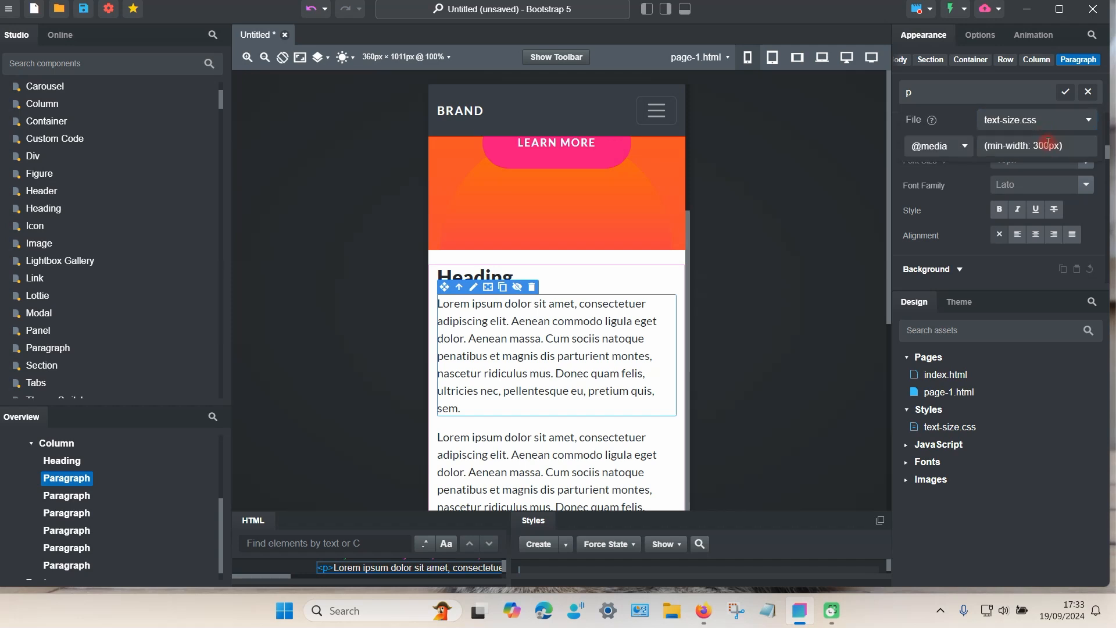
click(1065, 92)
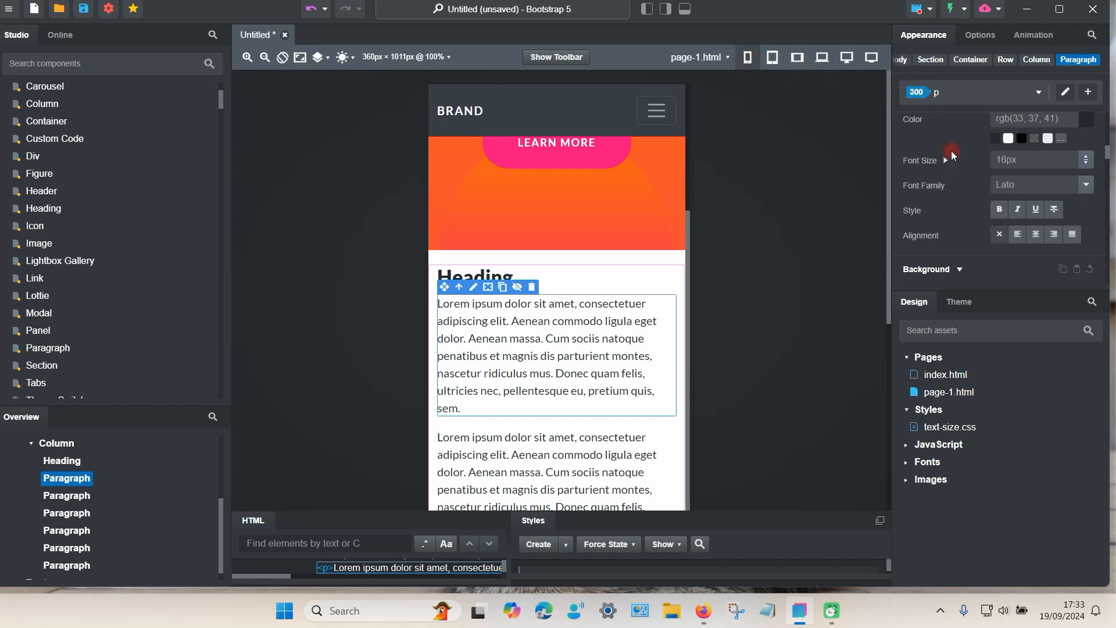
- Set the font size of the 300px p rule to 16px
scroll(926, 197, up, 3)
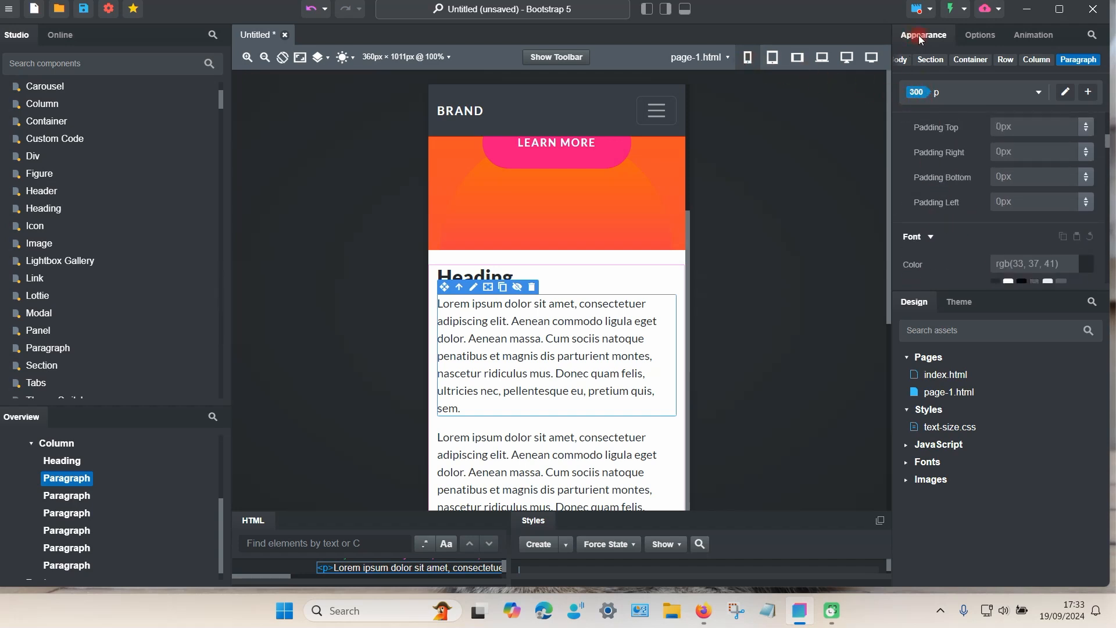
scroll(932, 200, down, 5)
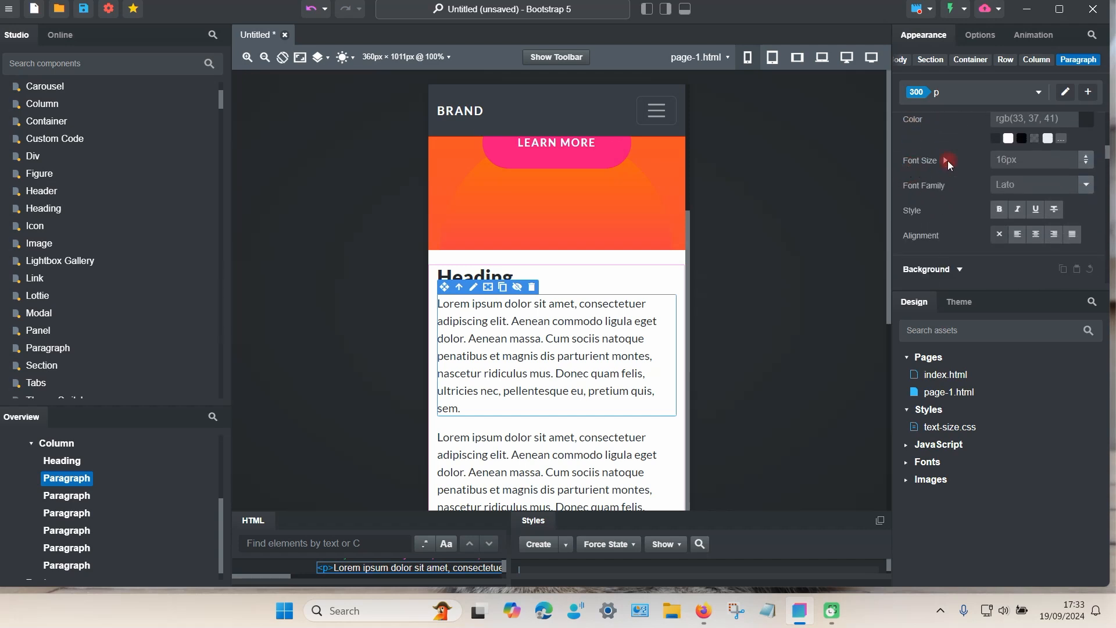
drag(1088, 159, 1082, 138)
click(1043, 164)
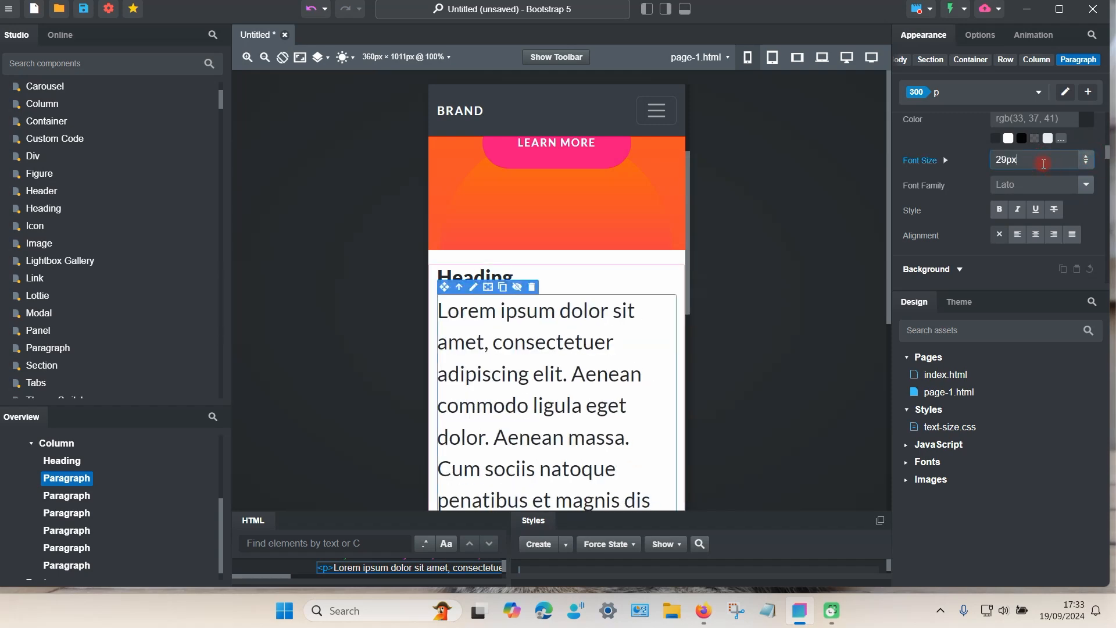
scroll(1043, 164, down, 9)
scroll(1043, 164, down, 3)
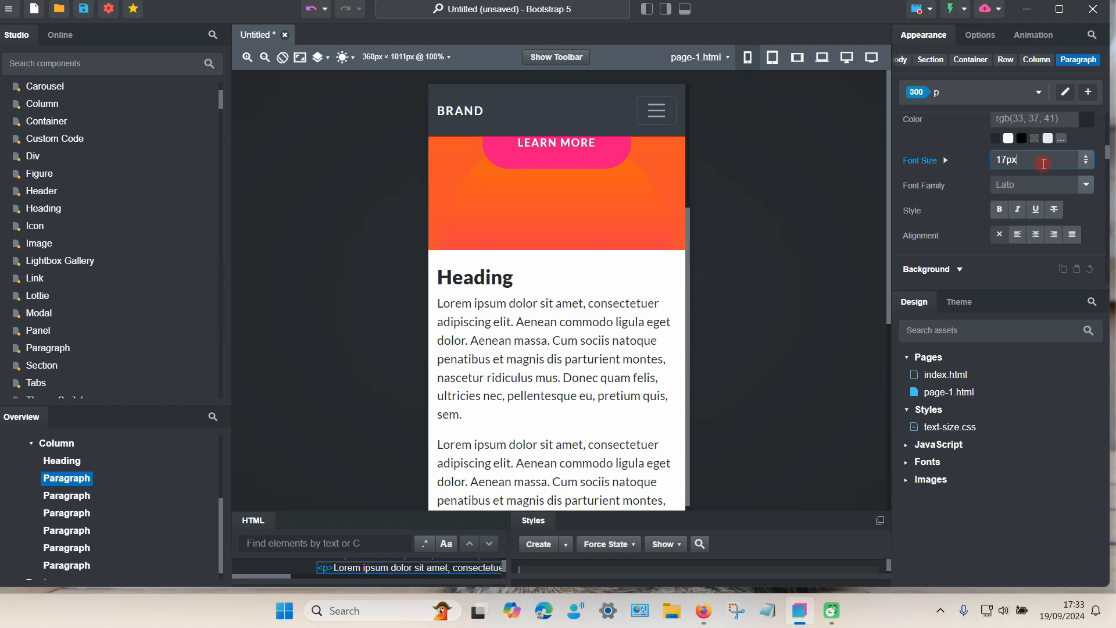
scroll(1043, 164, down, 1)
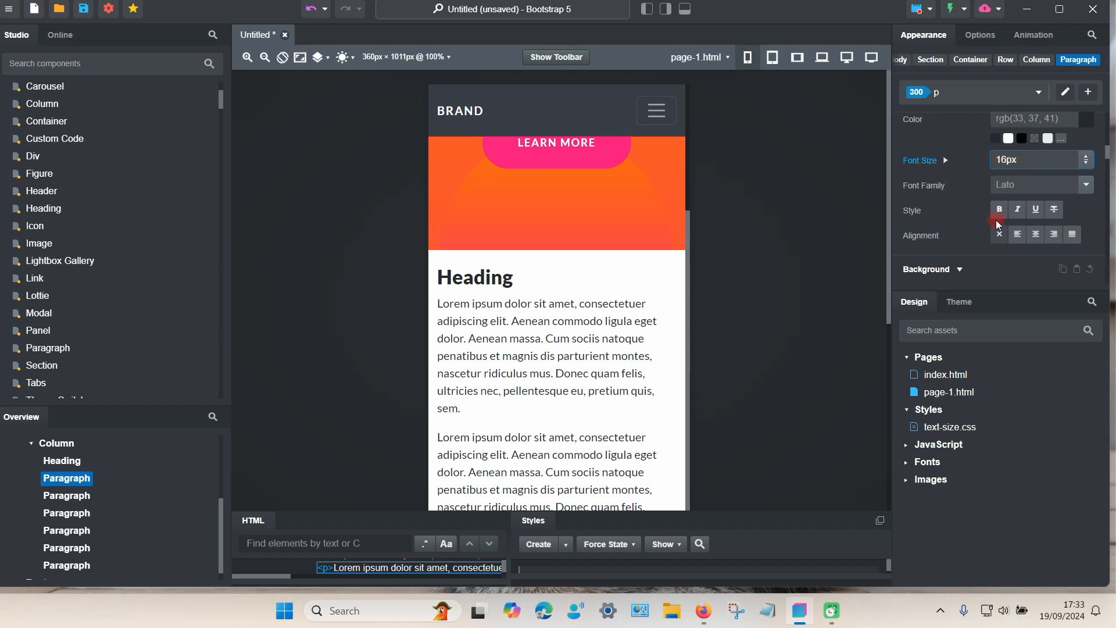
- Preview the page at 576px width and add a p rule in text-size.css with the media query (min-width: 576px)
click(772, 58)
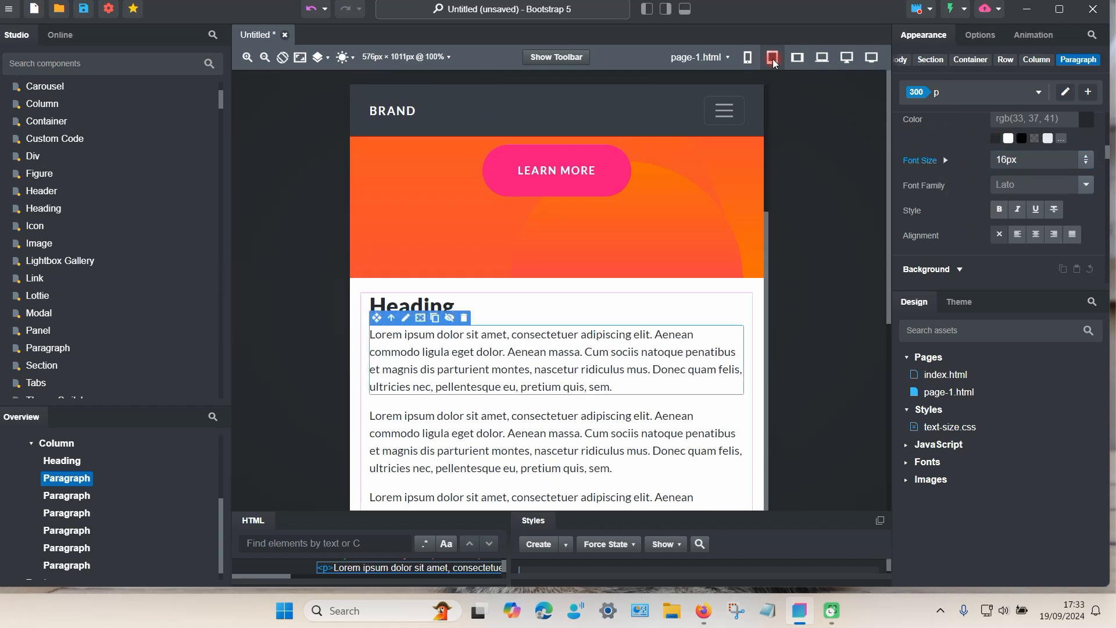
click(1089, 93)
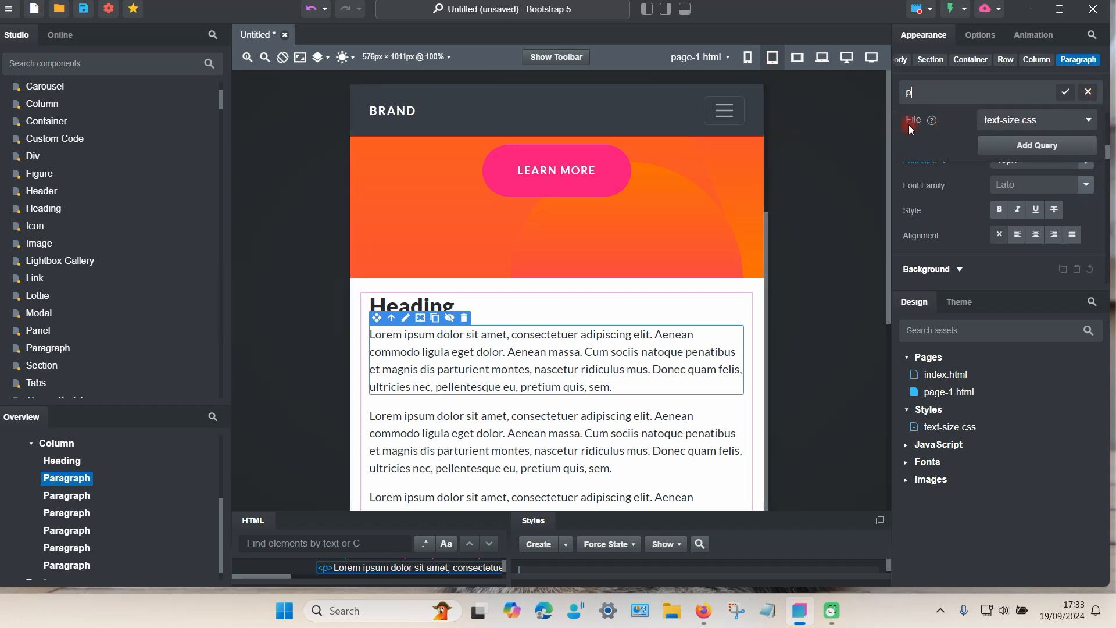
click(1045, 145)
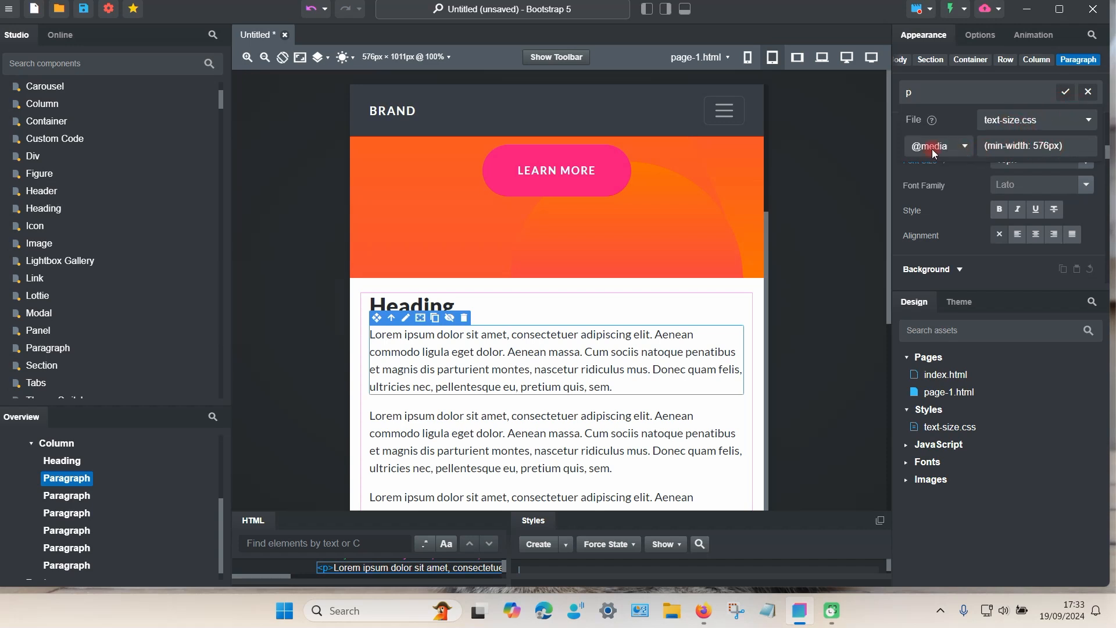
click(1066, 92)
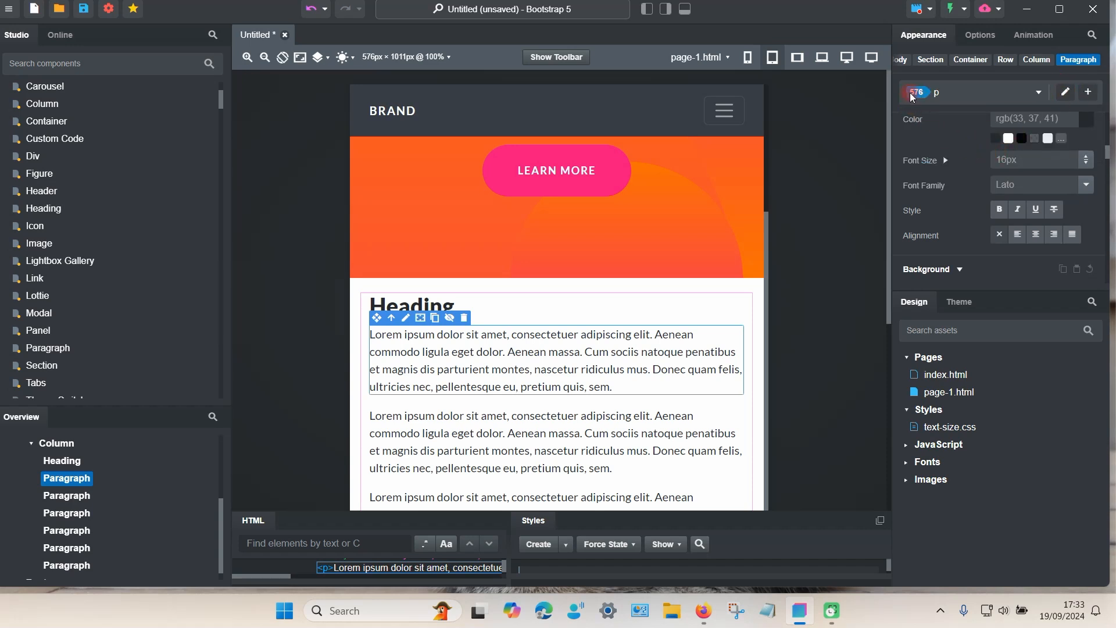
- Set the font size of the 576px p rule to 19px
click(1033, 157)
key(Up)
key(Up)
key(Up)
key(Down)
key(Down)
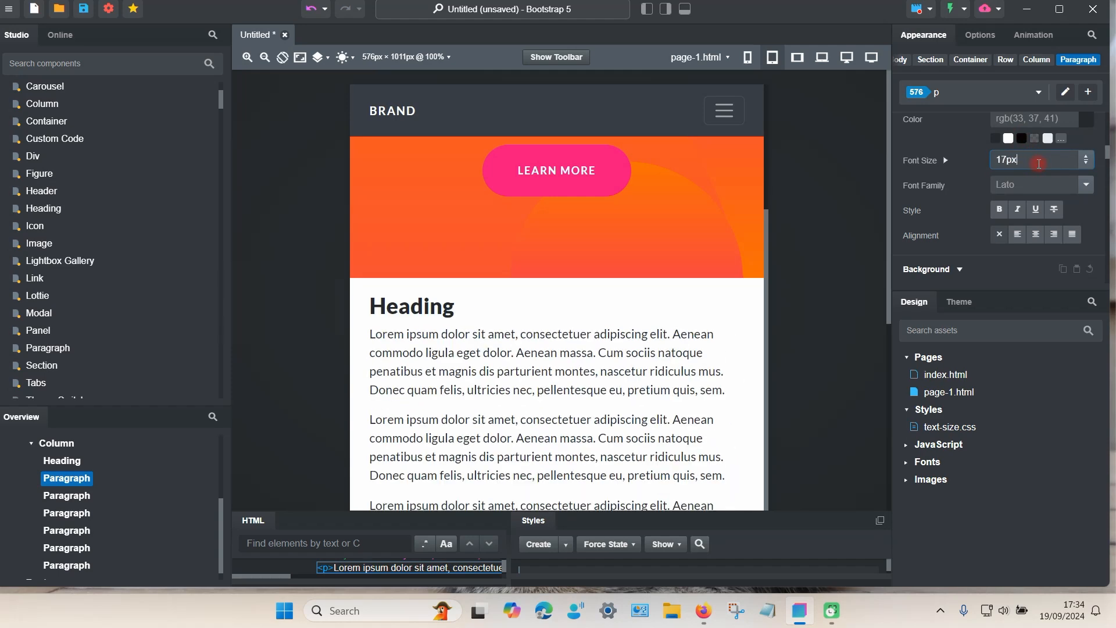
key(Up)
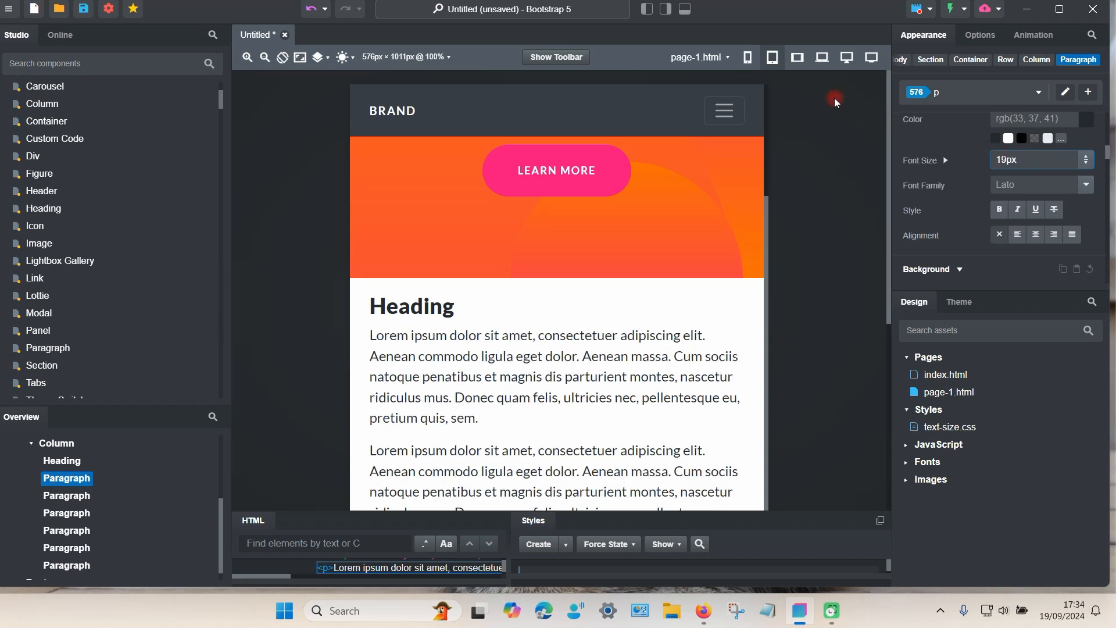
- Preview the page at 768px width and add a p rule in text-size.css with the media query (min-width: 768px)
click(798, 58)
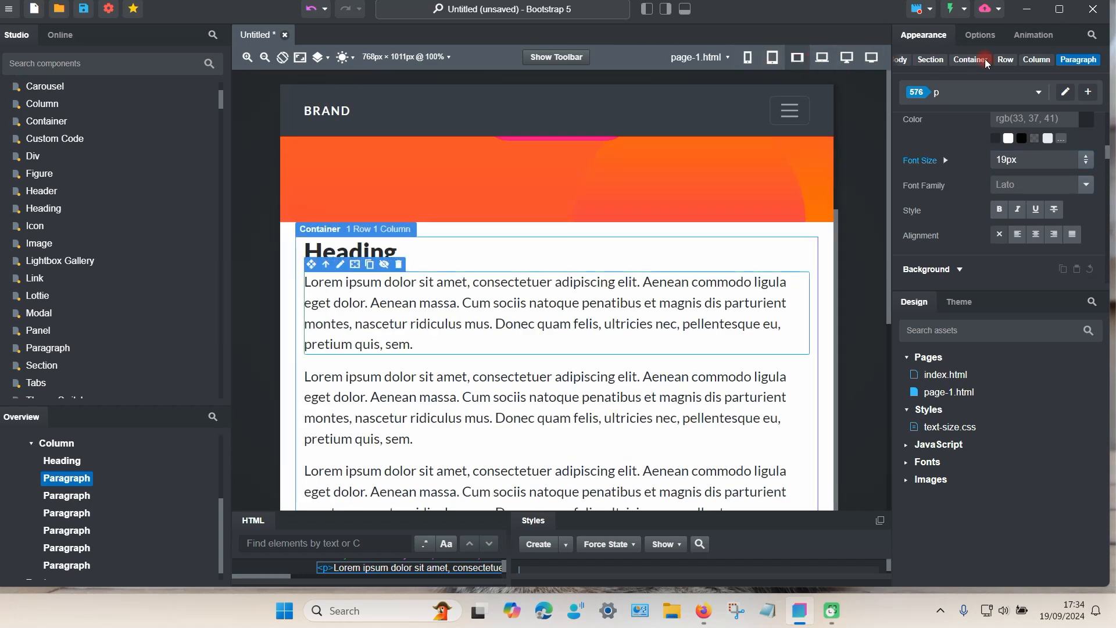
click(1088, 92)
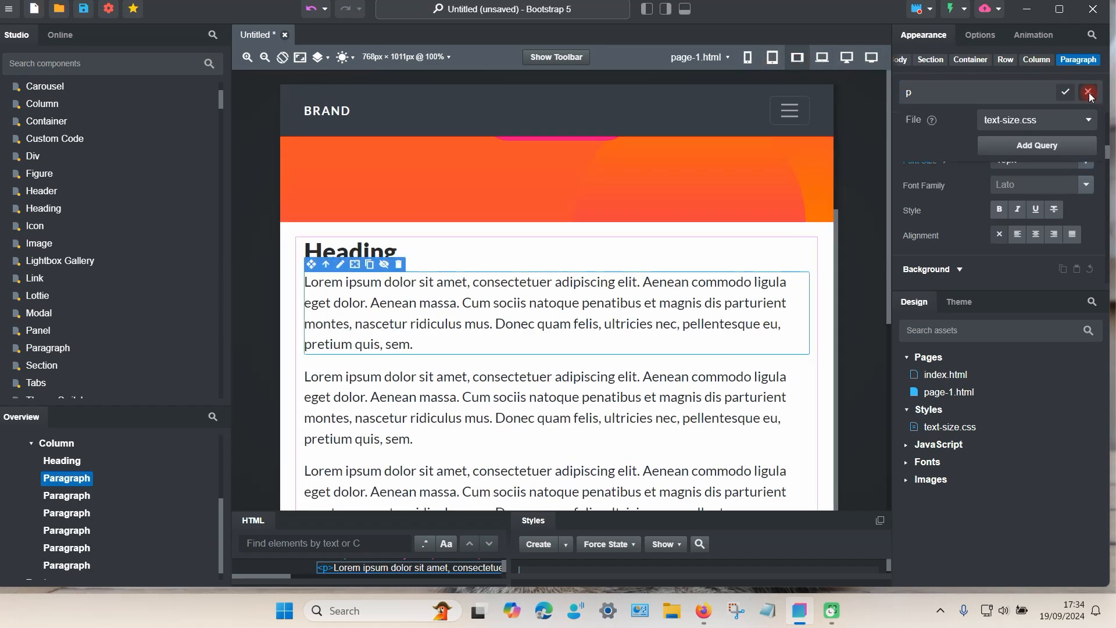
click(1054, 145)
click(1066, 144)
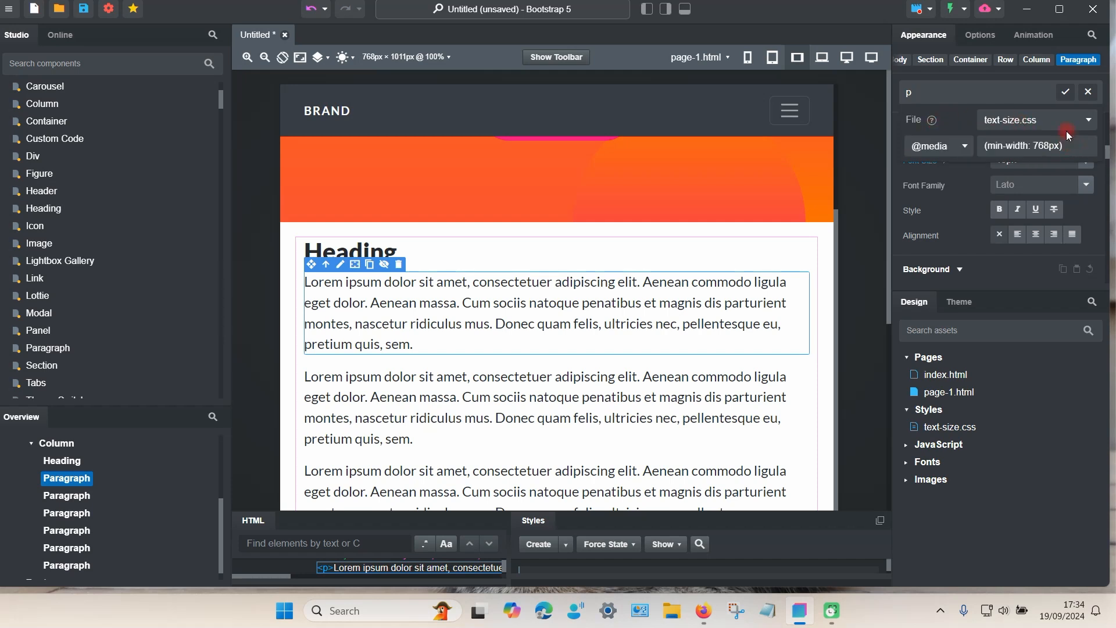
click(1064, 93)
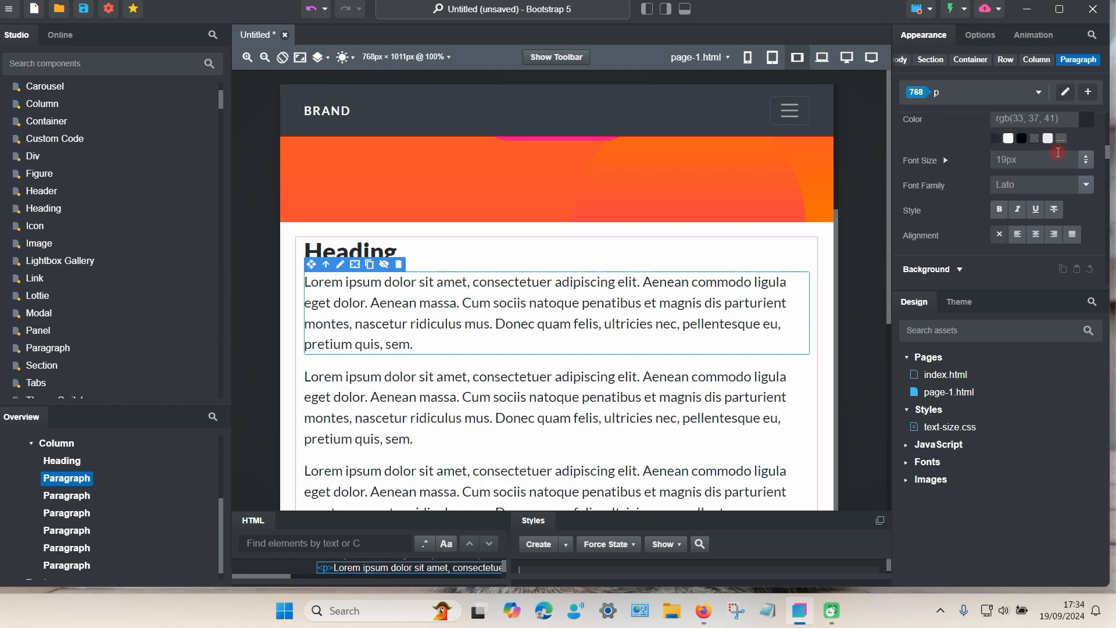
- Try several font sizes for the 768px p rule and set it to 39px
click(1034, 162)
text(26px)
key(Up)
key(Up)
key(Up)
key(Up)
key(Up)
key(Up)
key(Up)
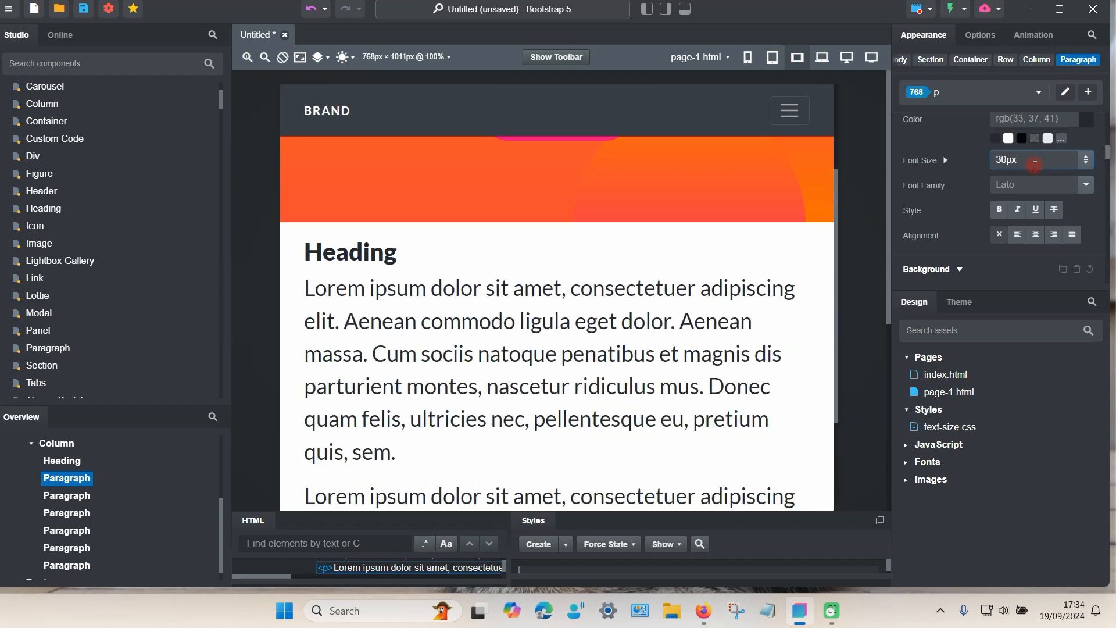
key(Down)
key(Down)
key(Down)
key(Down)
key(Down)
key(Down)
key(Down)
key(Down)
key(Down)
key(Down)
key(Down)
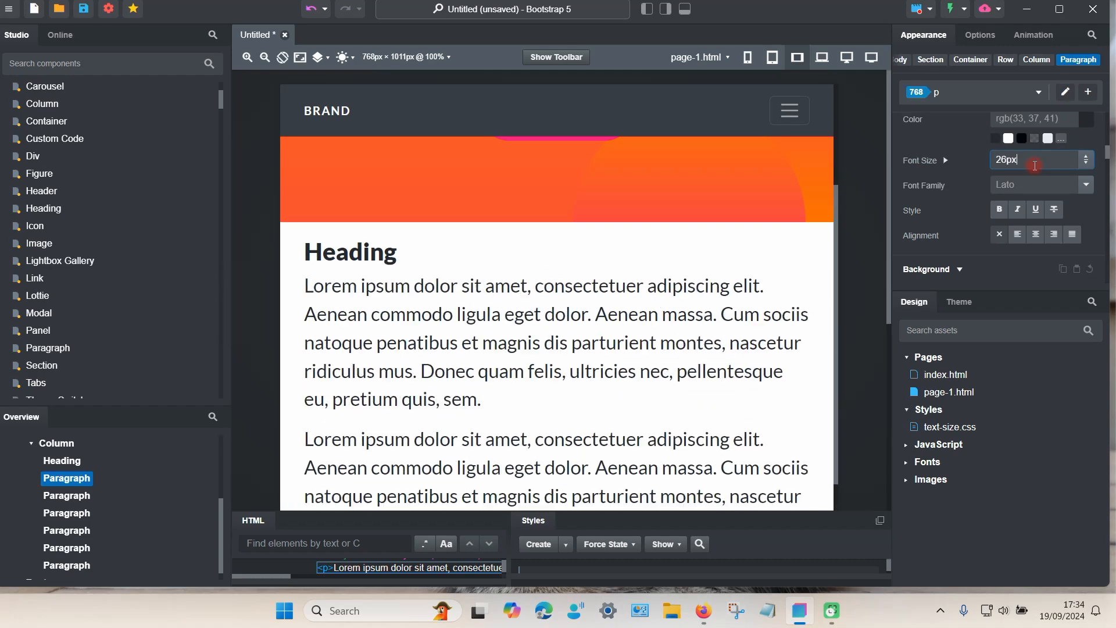
key(Down)
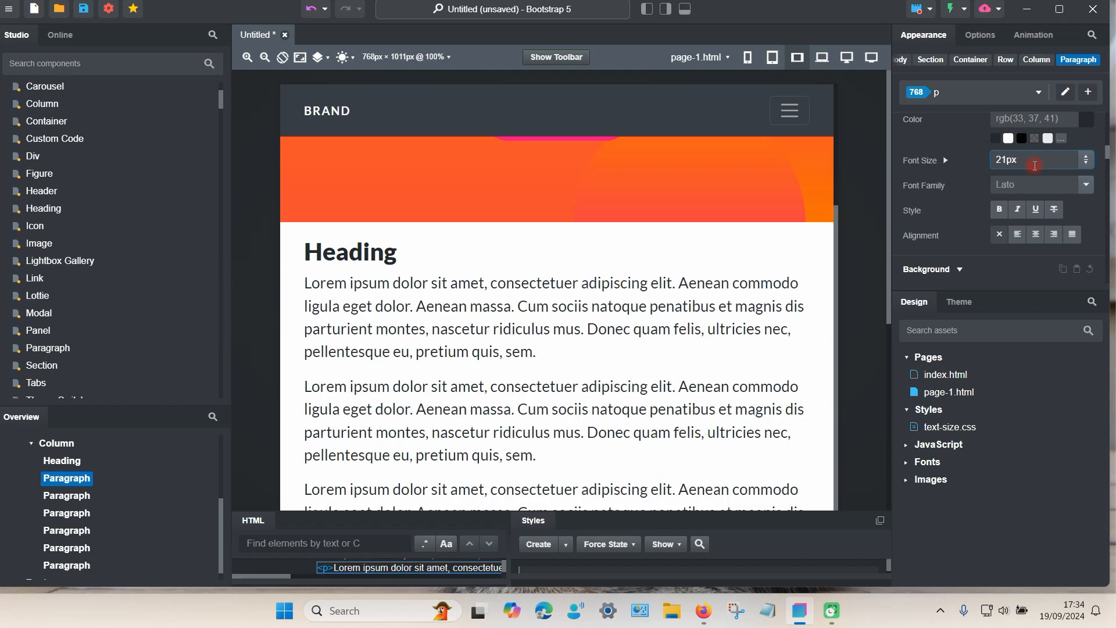
key(Up)
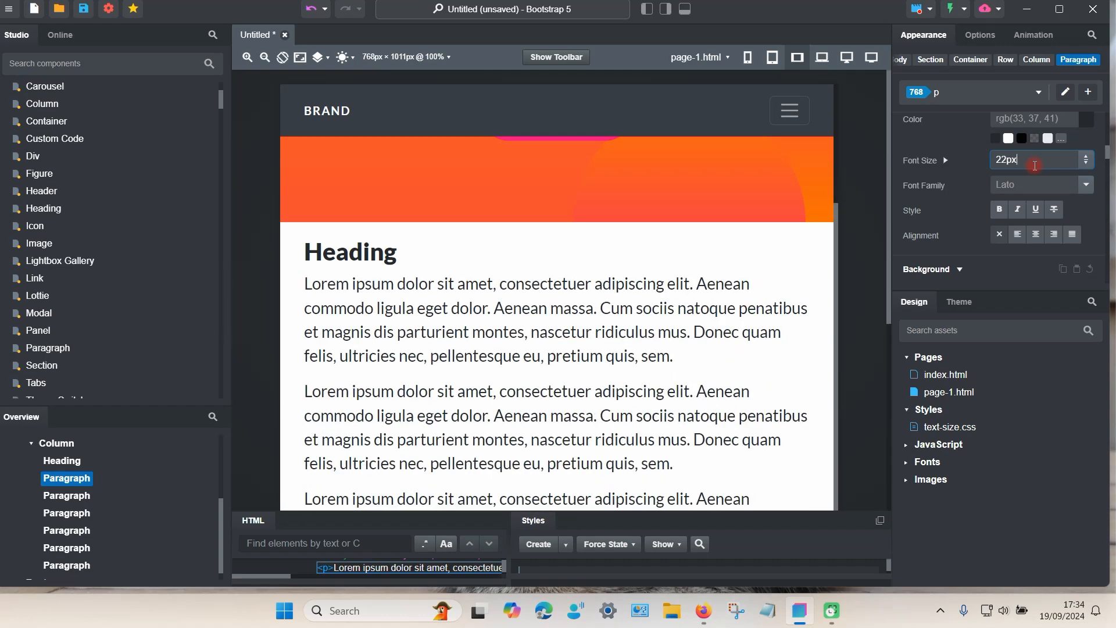
key(Up)
key(Up)
key(Up)
key(Up)
key(Up)
key(Up)
key(Up)
key(Up)
key(Up)
key(Up)
key(Up)
key(Up)
key(Up)
key(Up)
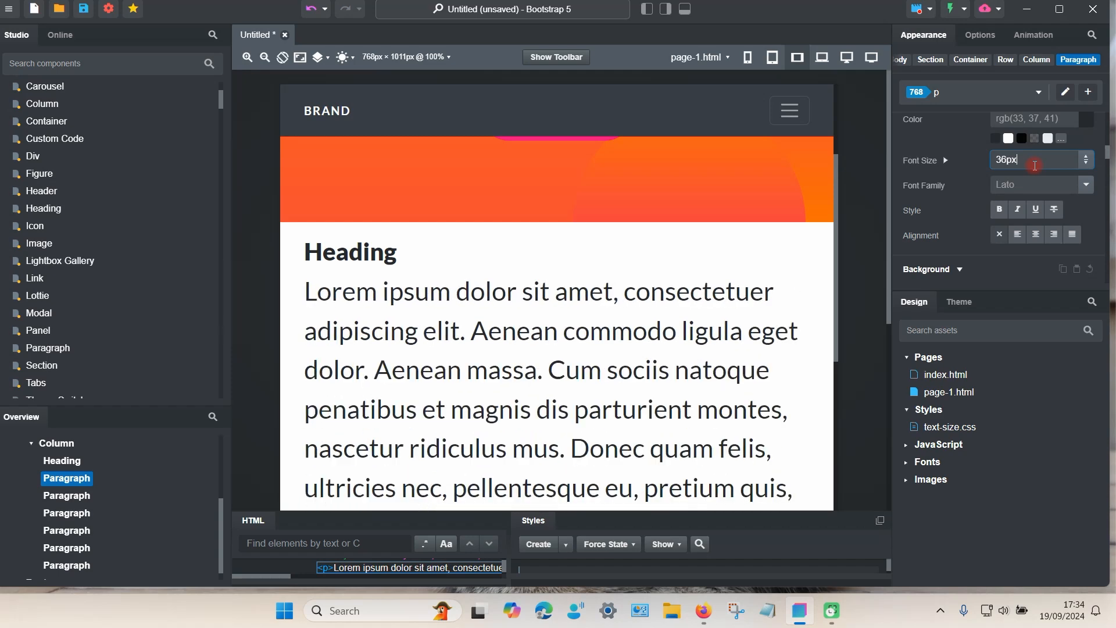
key(Up)
key(Up)
key(Up)
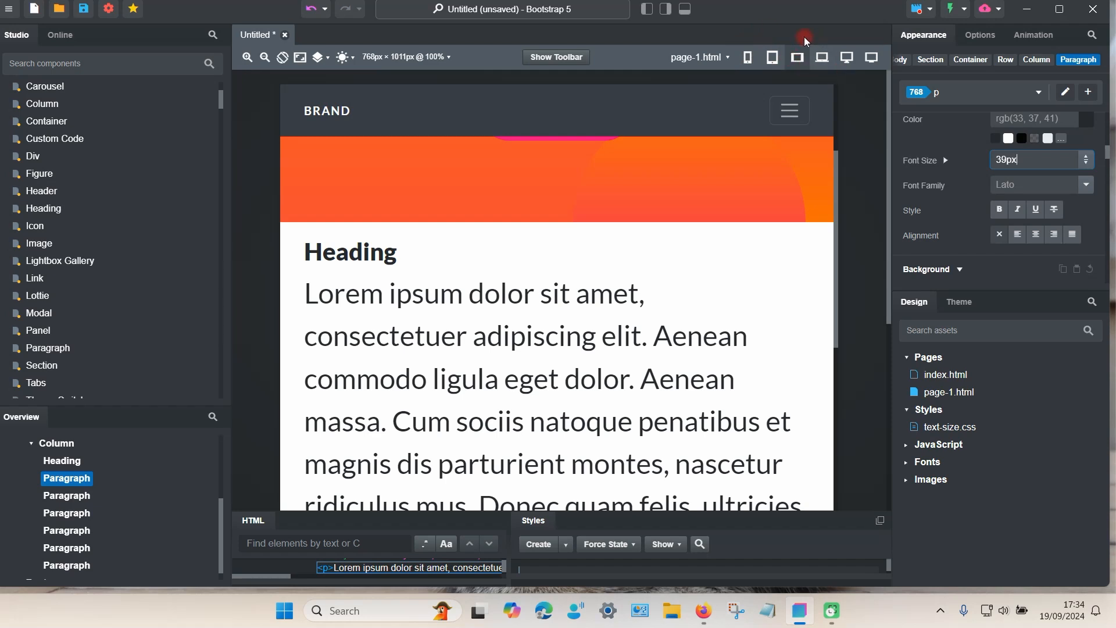
- Switch to the Firefox preview, resize the browser window to check the responsive paragraph text, and return to Bootstrap Studio
click(800, 54)
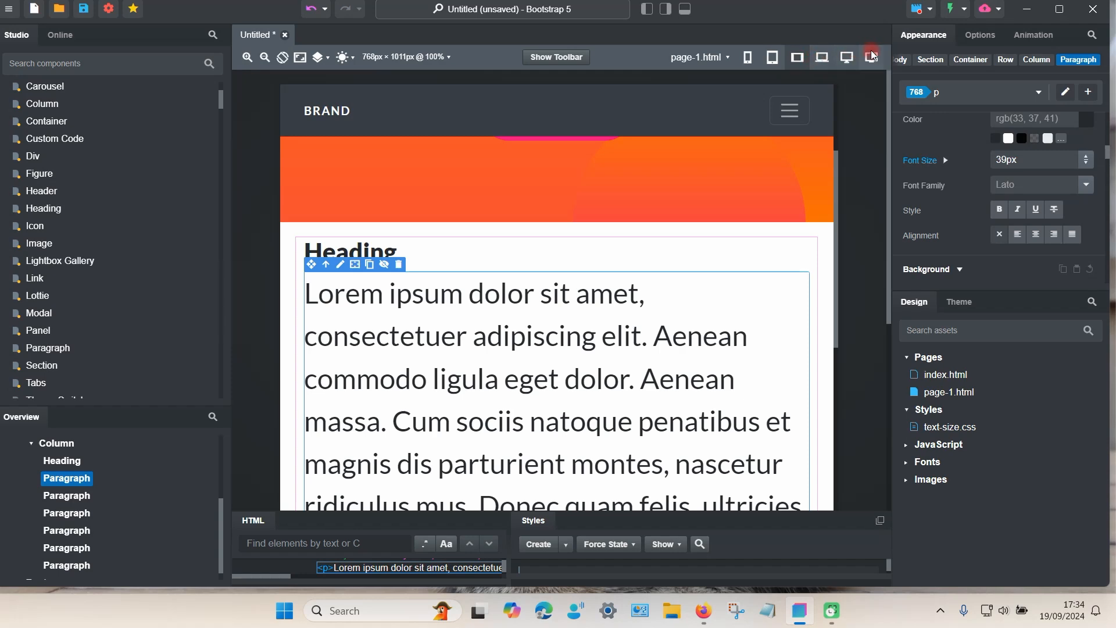
click(704, 611)
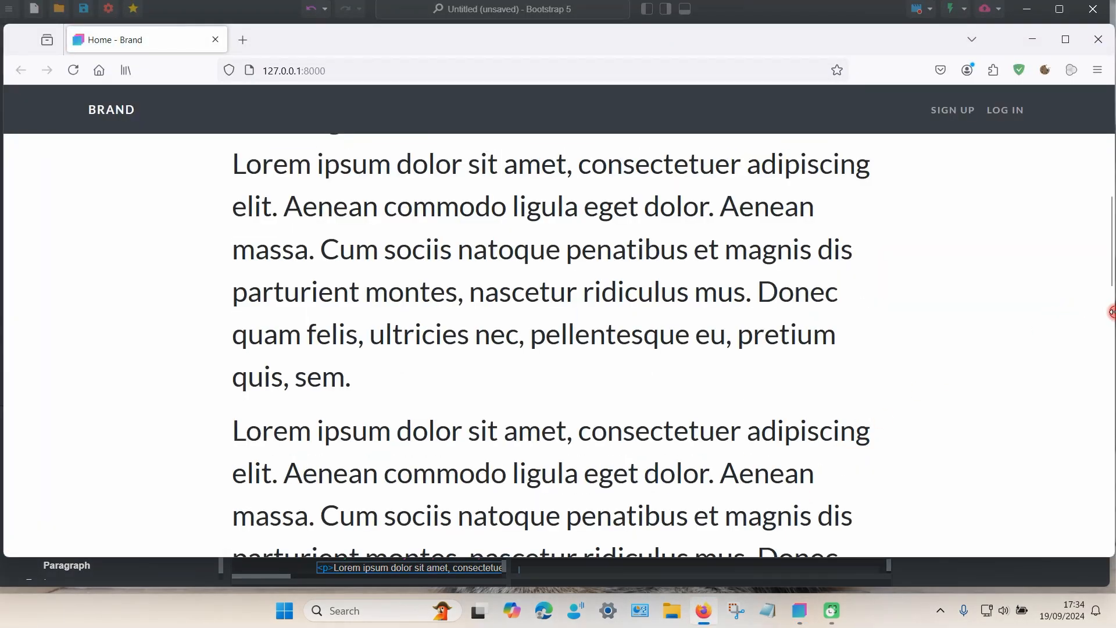
drag(1111, 312, 1110, 343)
click(800, 610)
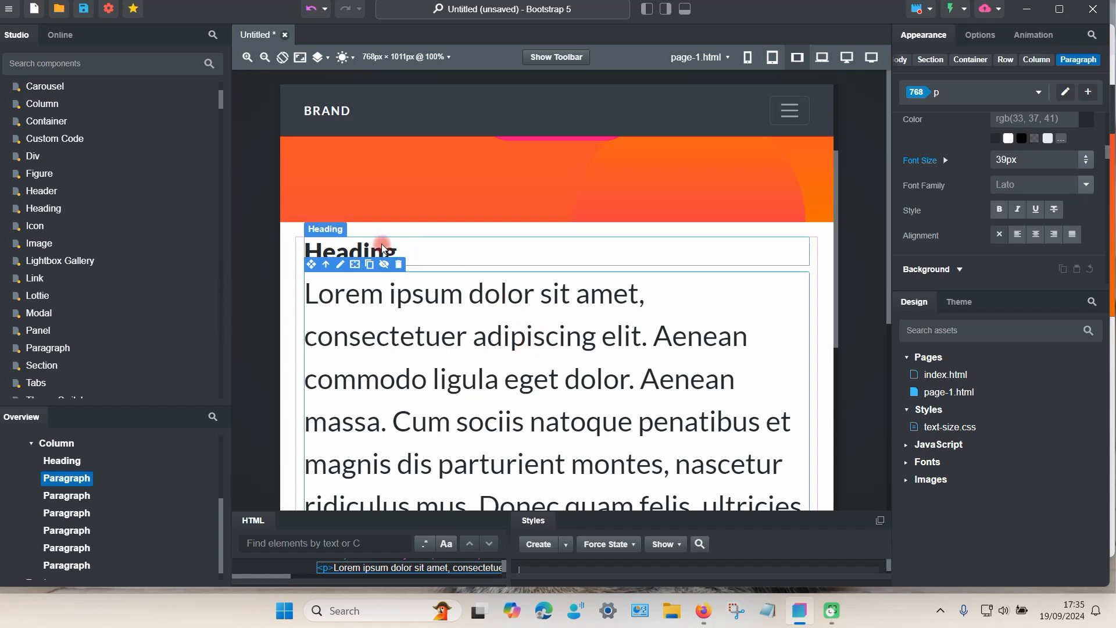
- Select the heading above the paragraphs and preview the page at 360px width
click(366, 253)
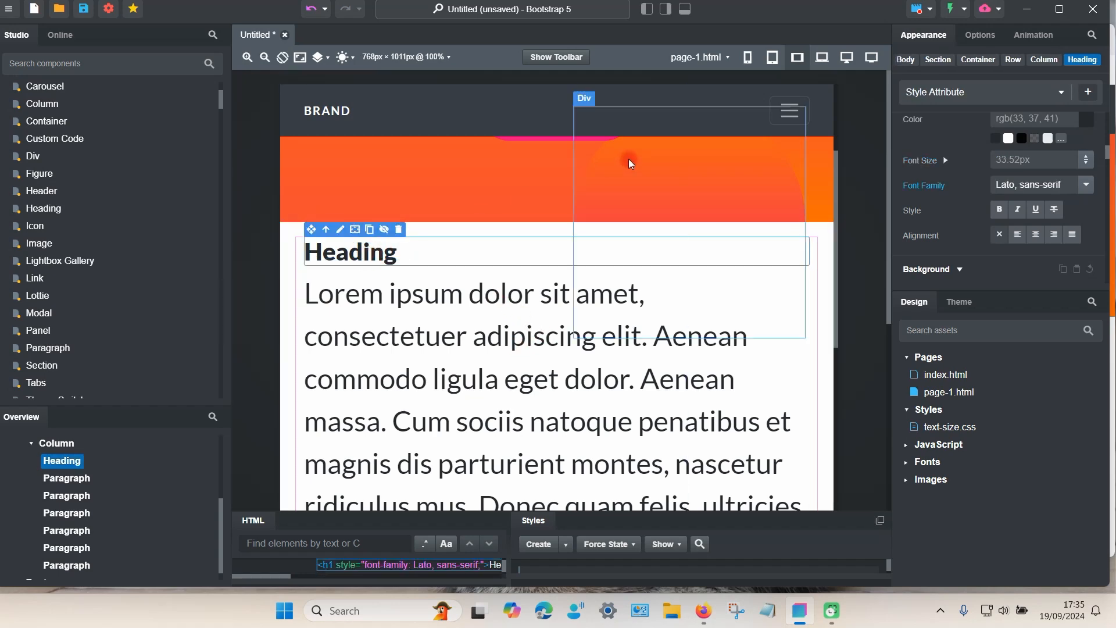
click(749, 58)
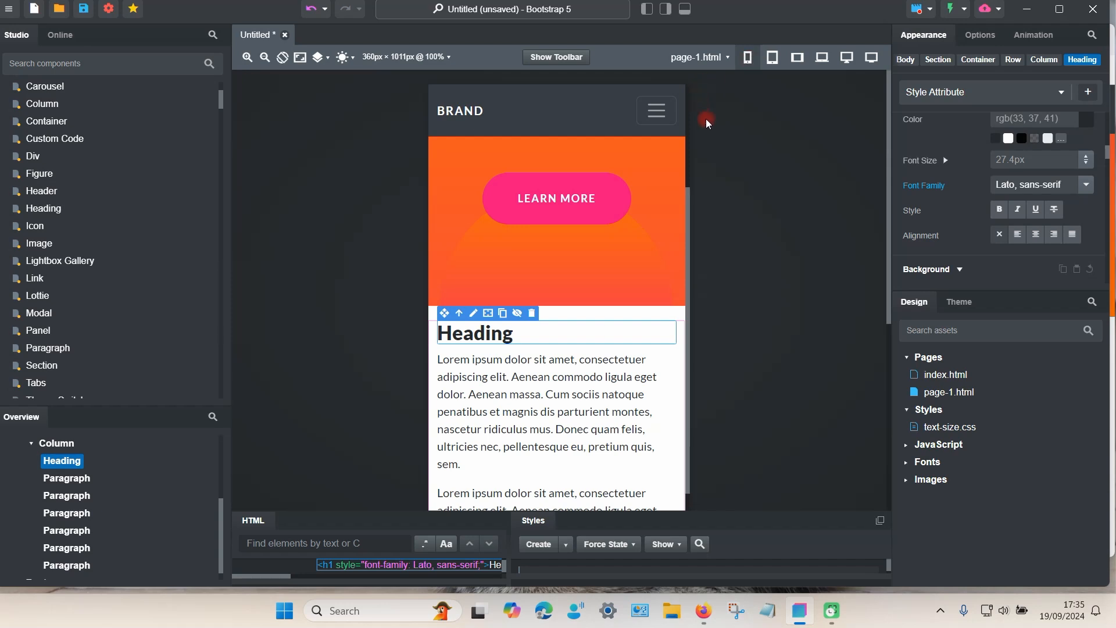
right_click(929, 415)
mouse_move(963, 429)
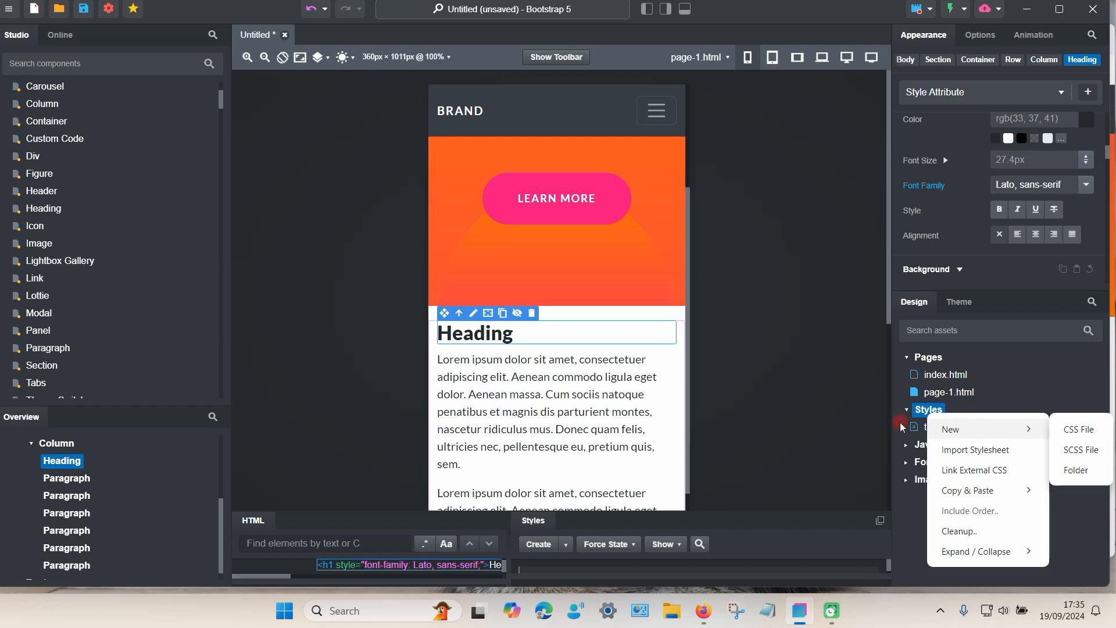
click(917, 409)
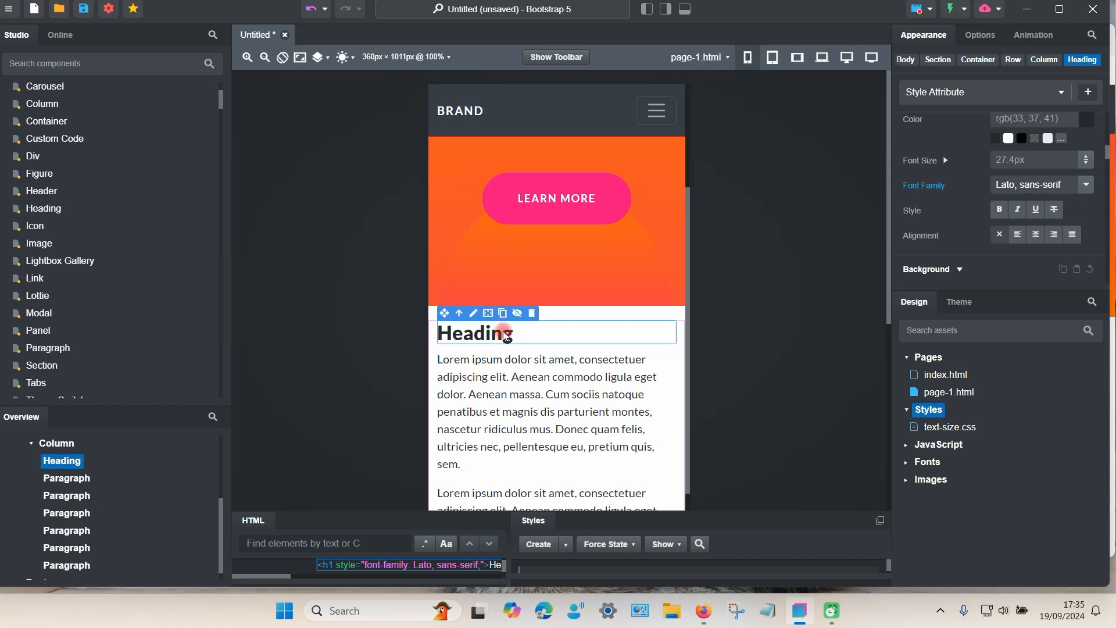
- Add an h1 rule for the heading in text-size.css with the media query (min-width: 300px)
click(1088, 92)
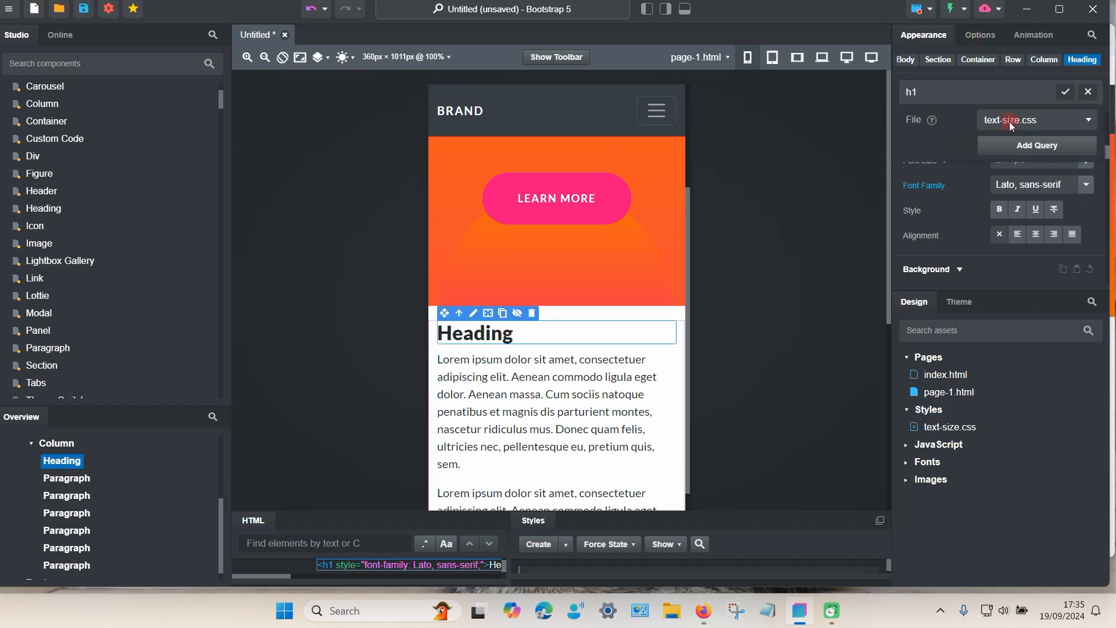
click(1046, 143)
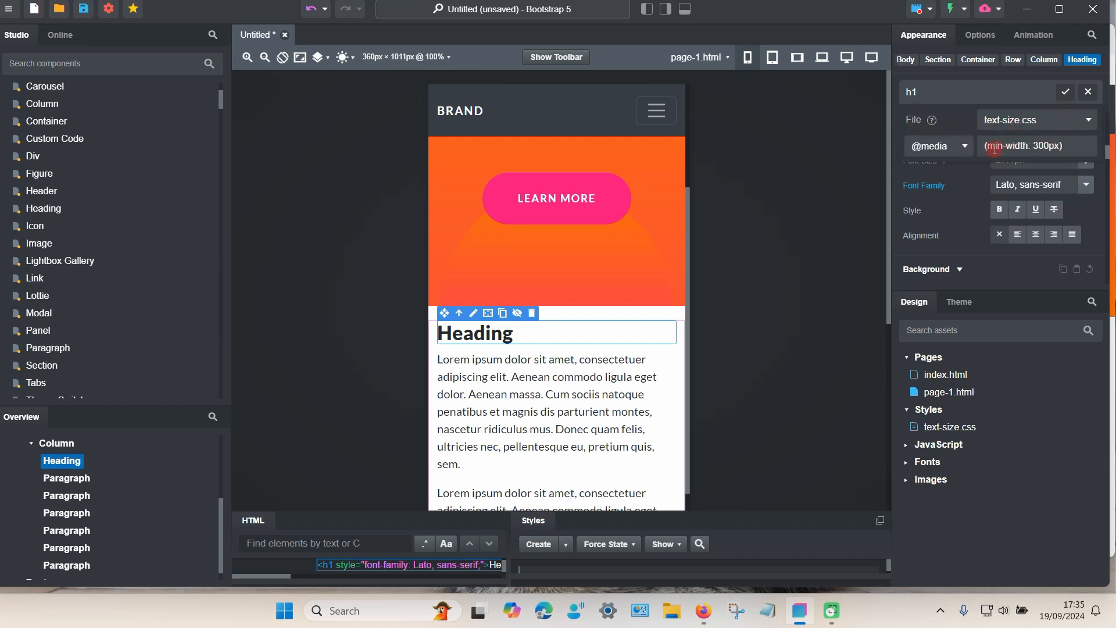
click(1065, 91)
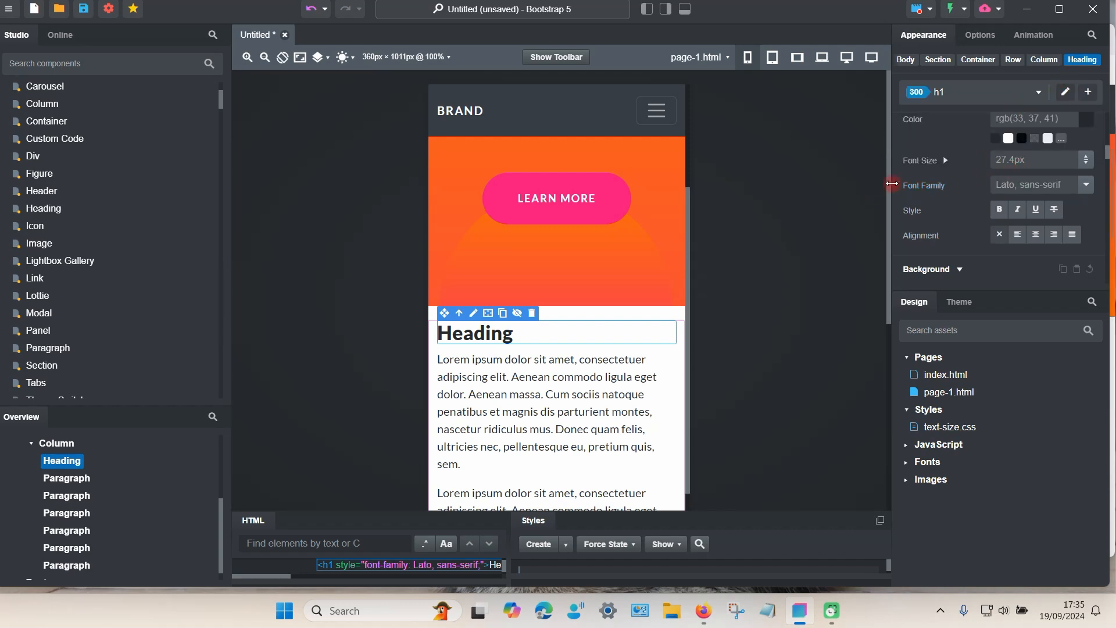
- Set the font size of the 300px h1 rule to 51.4px
scroll(972, 195, up, 1)
scroll(973, 219, down, 1)
click(1042, 166)
key(Up)
key(Up)
key(Up)
key(Up)
key(Up)
key(Up)
key(Up)
key(Up)
key(Up)
key(Up)
key(Up)
key(Up)
key(Up)
key(Up)
key(Up)
key(Up)
key(Up)
key(Up)
key(Up)
key(Up)
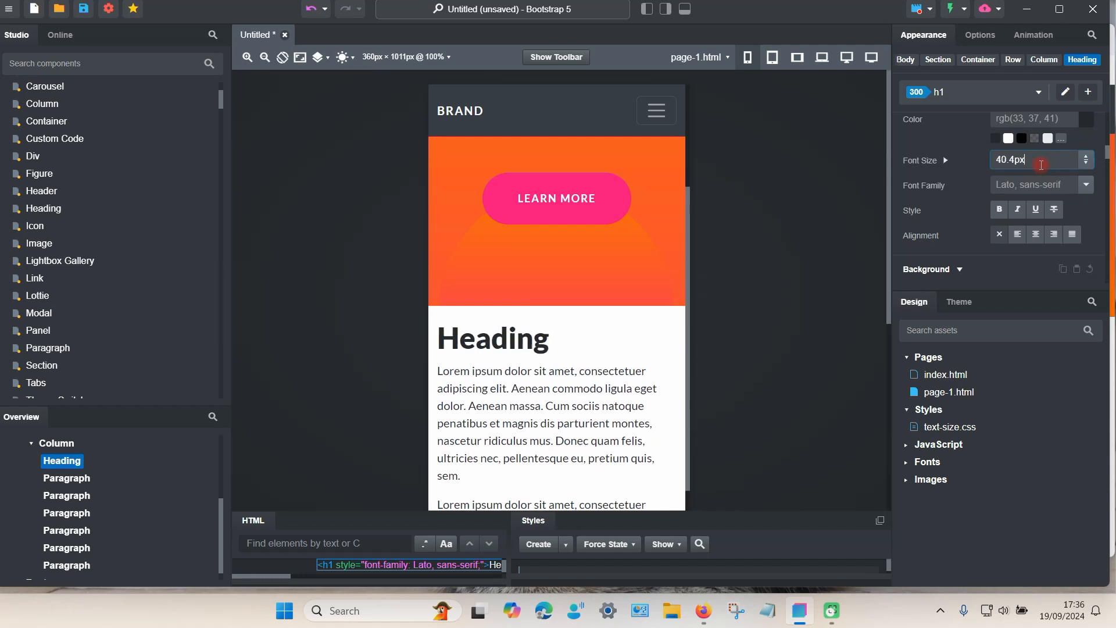
key(Up)
key(Up)
key(Up)
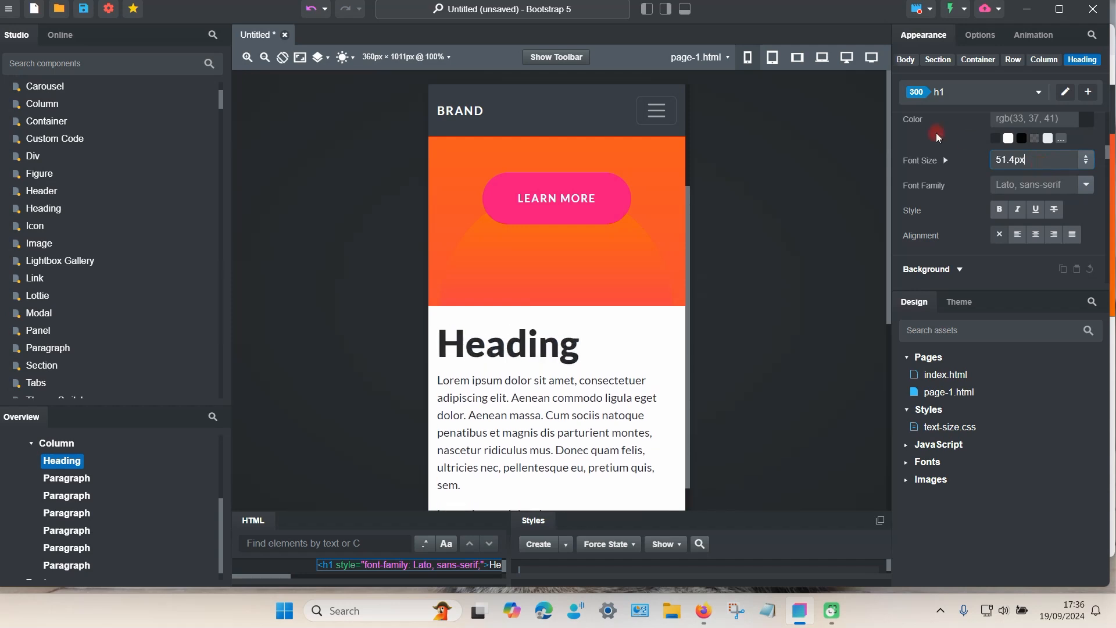
- Preview the page at 576px width and add an h1 rule in text-size.css with the media query (min-width: 576px)
click(772, 58)
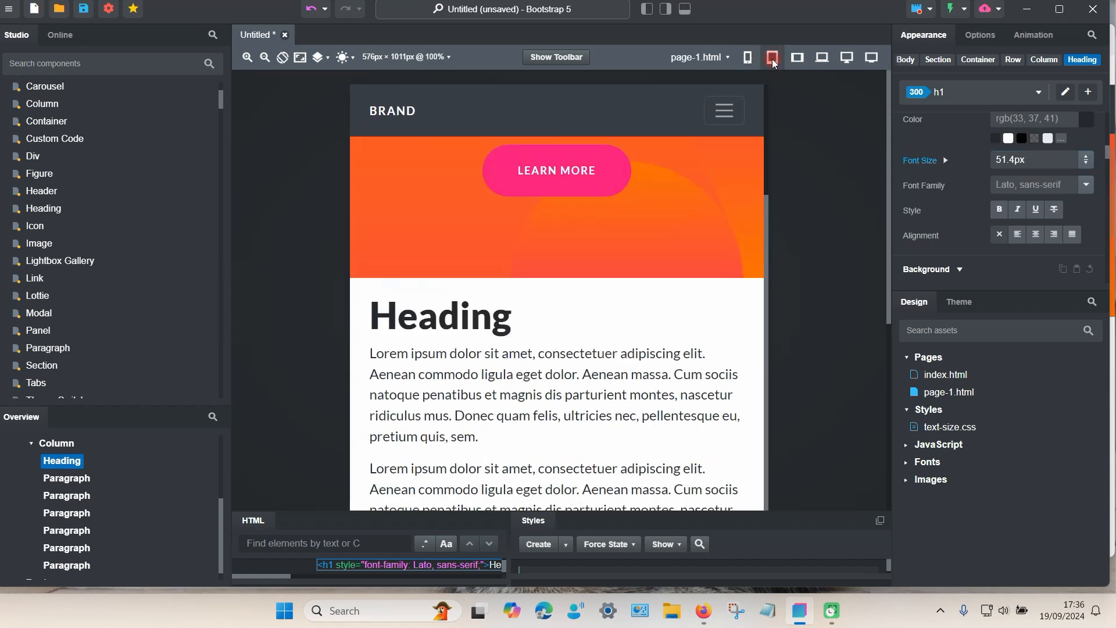
click(1087, 93)
click(1069, 145)
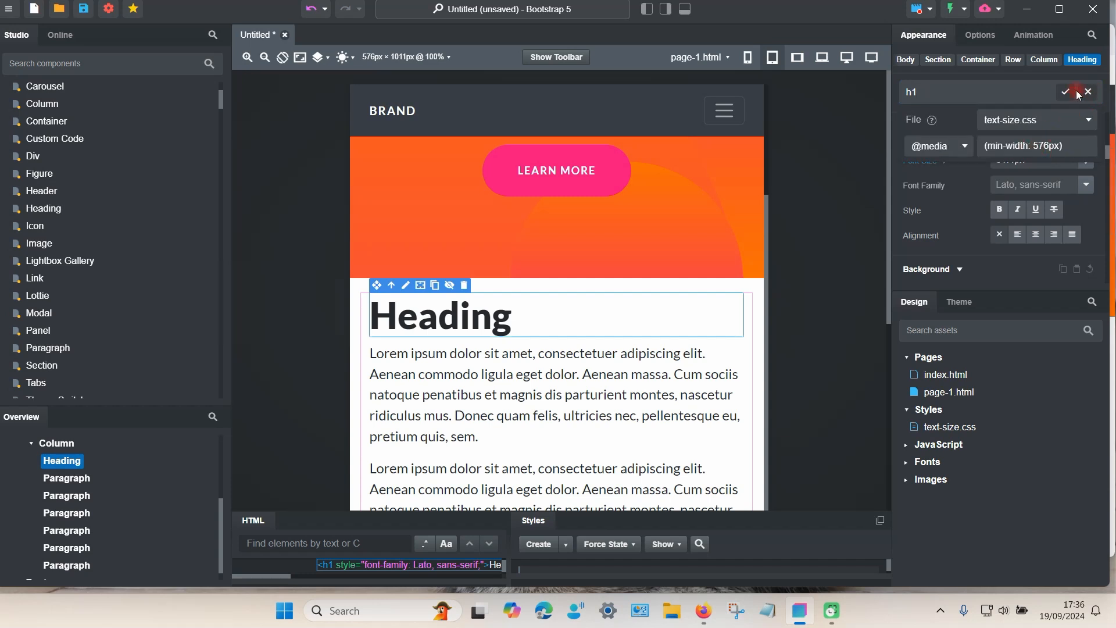
click(1064, 93)
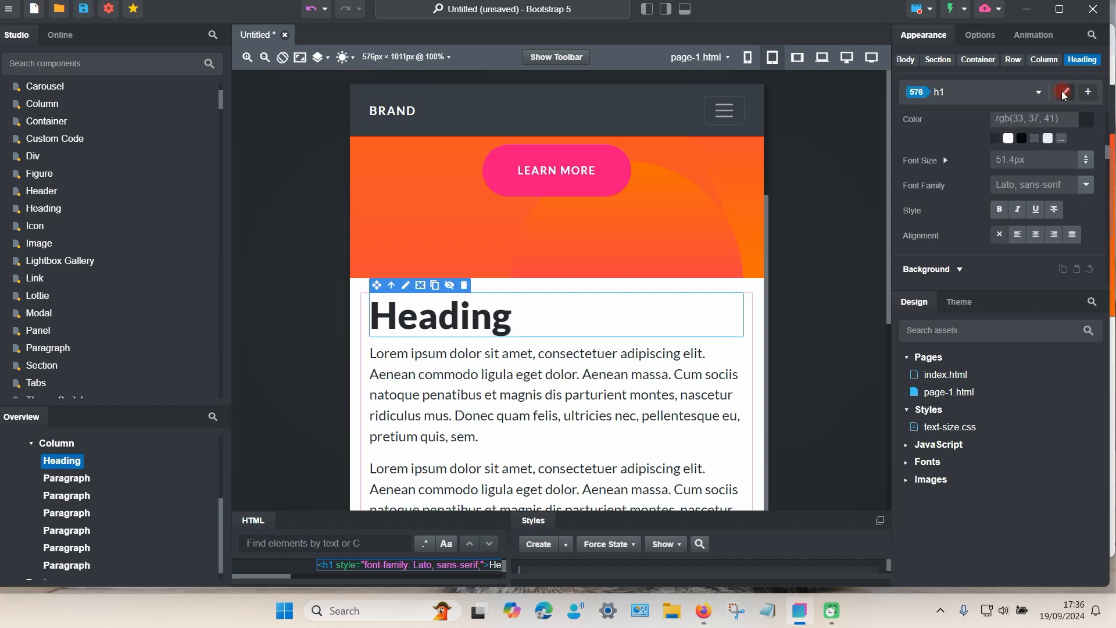
- Set the font size of the 576px h1 rule to 99.4px
click(1048, 155)
key(Up)
key(Up)
key(Up)
key(Up)
key(Up)
key(Up)
key(Up)
key(Up)
key(Up)
key(Up)
key(Up)
key(Up)
key(Up)
key(Up)
key(Up)
key(Up)
key(Up)
key(Up)
key(Up)
key(Up)
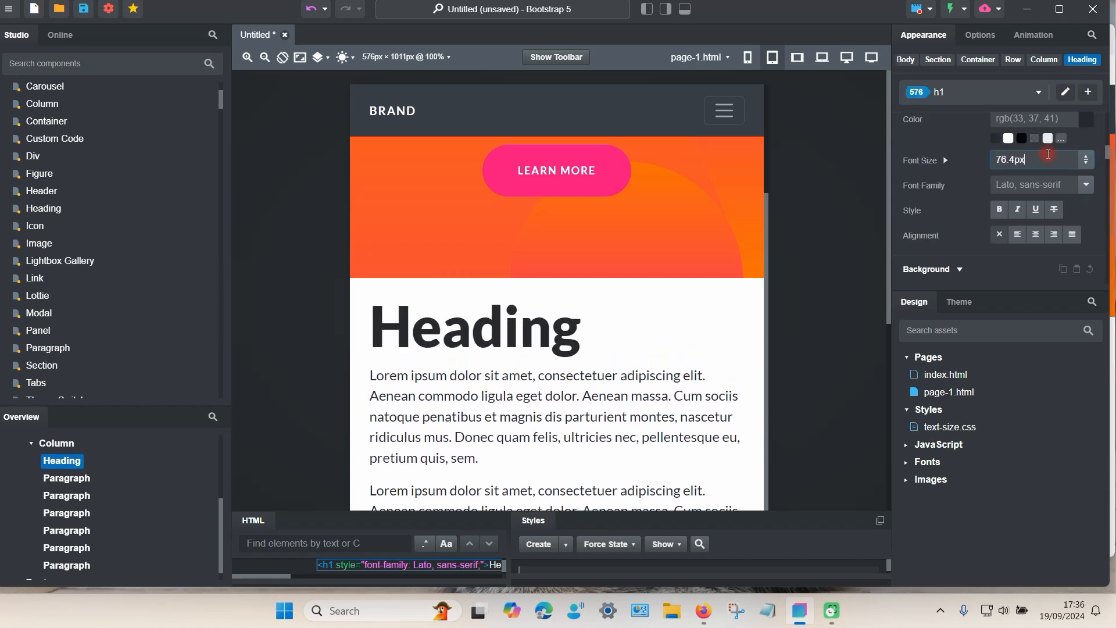
key(Up)
key(Up)
key(Up)
key(Up)
key(Up)
key(Up)
key(Up)
key(Up)
key(Up)
key(Up)
key(Up)
key(Up)
key(Up)
key(Up)
key(Up)
key(Up)
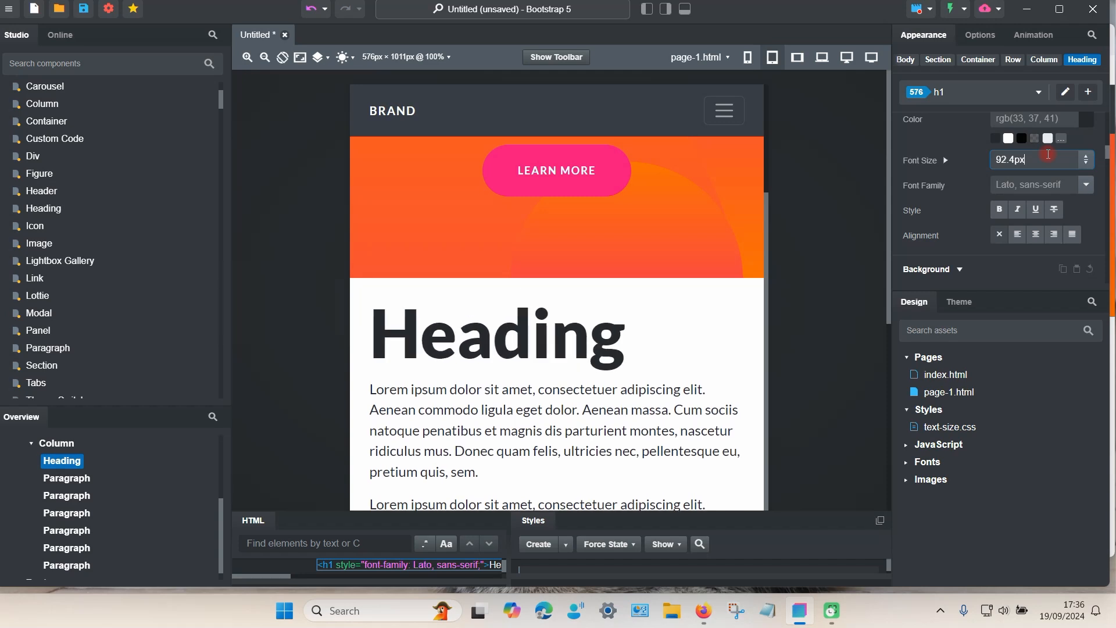
key(Up)
key(Up)
key(Up)
key(Up)
key(Up)
key(Up)
key(Up)
key(Up)
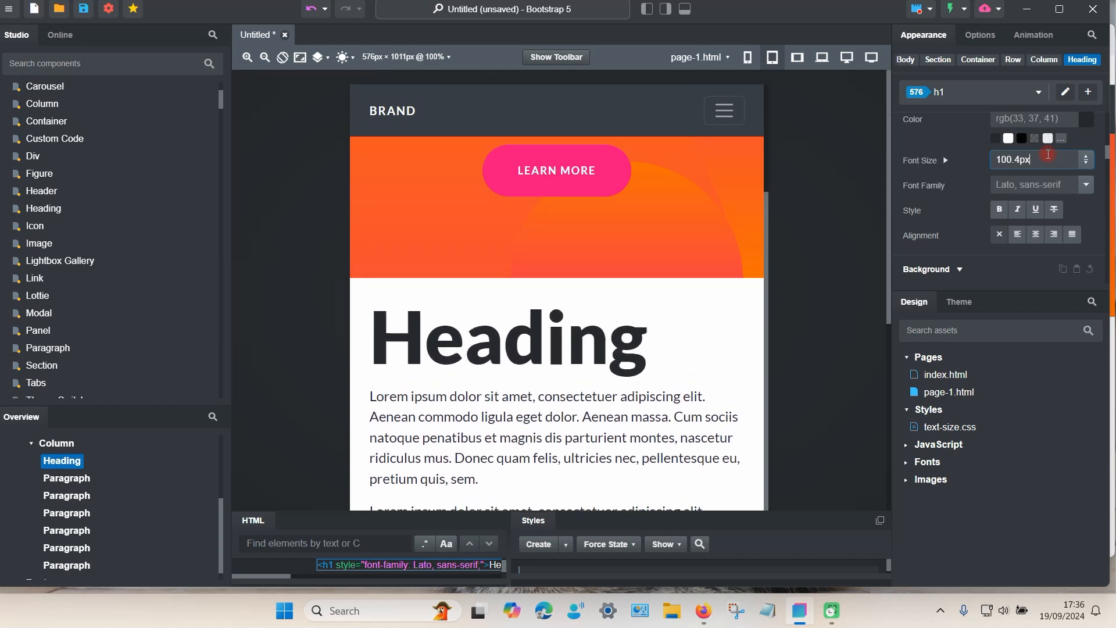
key(Down)
- Preview the page at 768px width and add an h1 rule in text-size.css with the media query (min-width: 768px)
click(795, 63)
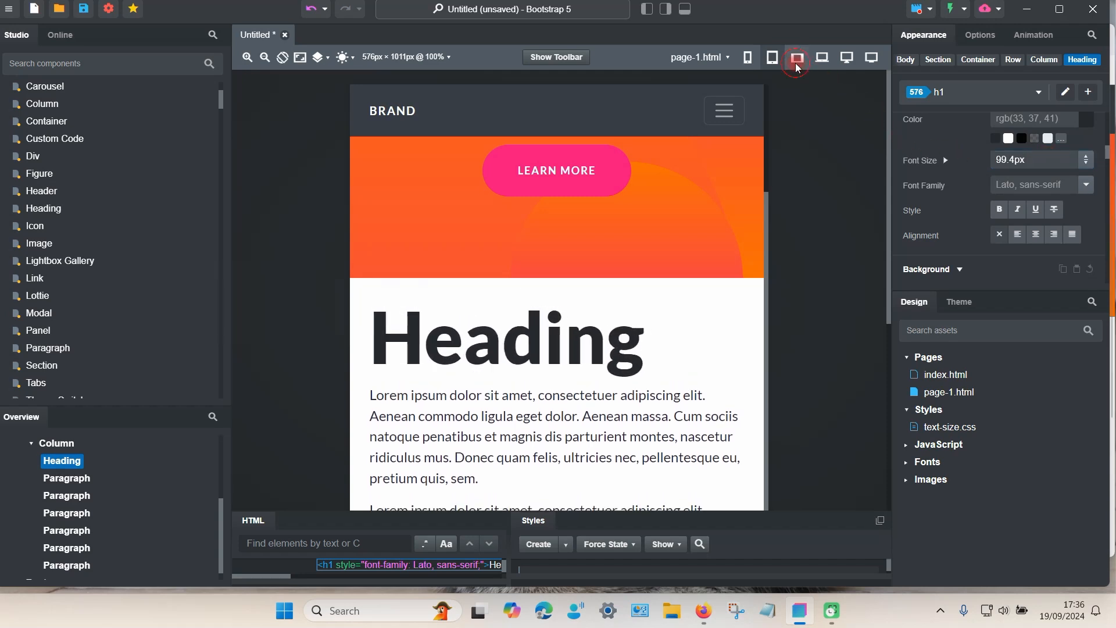
click(1090, 93)
click(1027, 153)
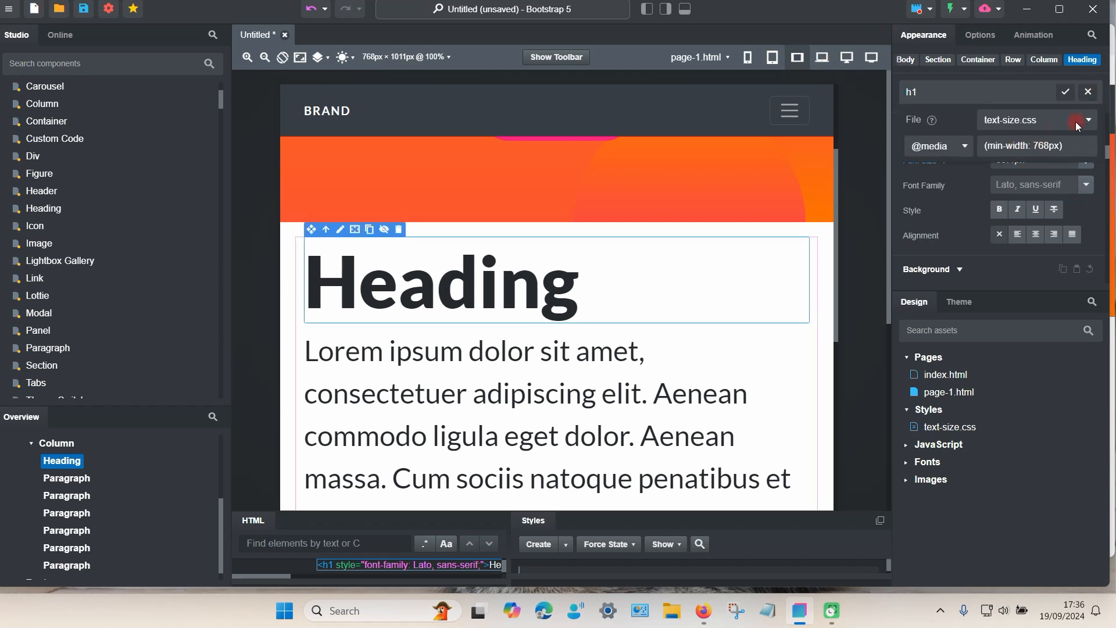
click(1069, 93)
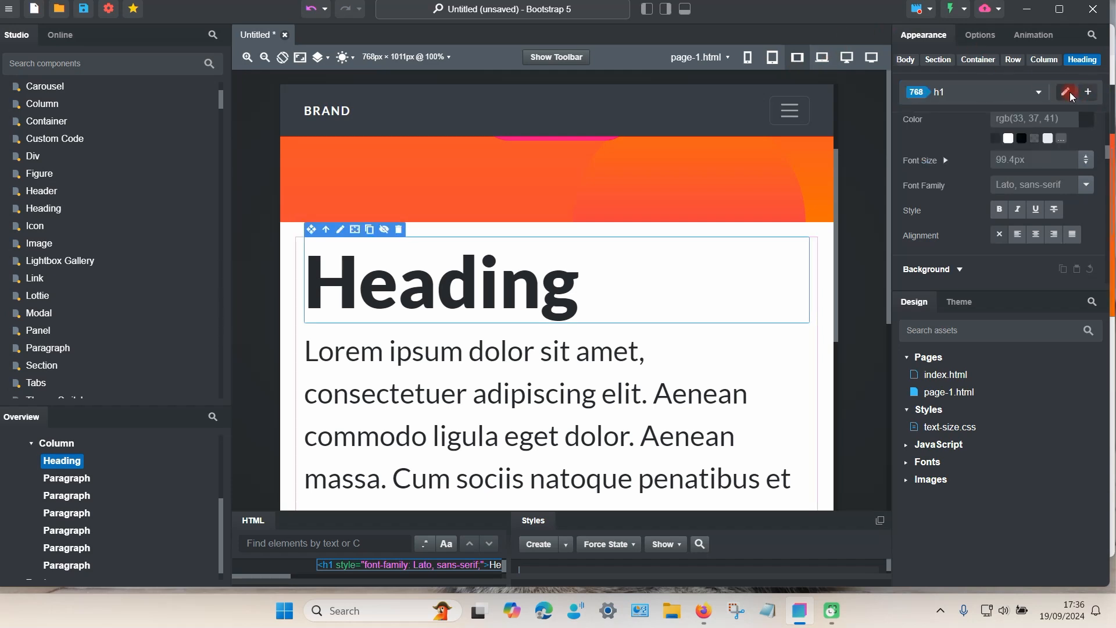
- Set the font size of the 768px h1 rule to 136.4px
click(1034, 166)
key(Up)
key(Up)
key(Up)
key(Up)
key(Up)
key(Up)
key(Up)
key(Up)
key(Up)
key(Up)
key(Up)
key(Up)
key(Up)
key(Up)
key(Up)
key(Up)
key(Up)
key(Up)
key(Up)
key(Up)
key(Up)
key(Up)
key(Up)
key(Up)
key(Up)
key(Up)
key(Up)
key(Up)
key(Up)
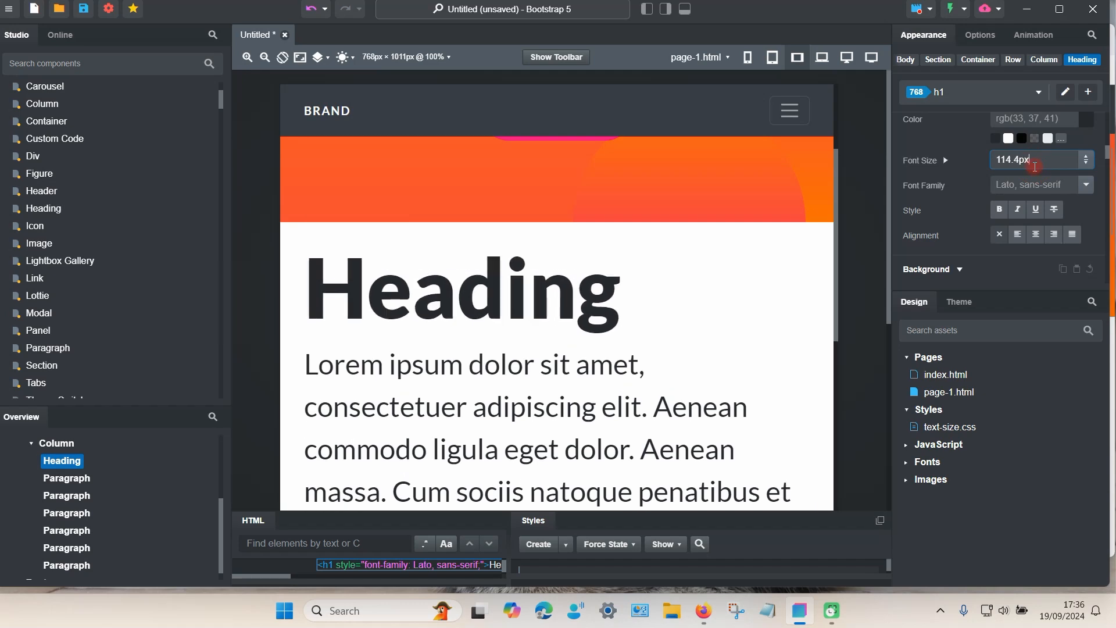
click(693, 274)
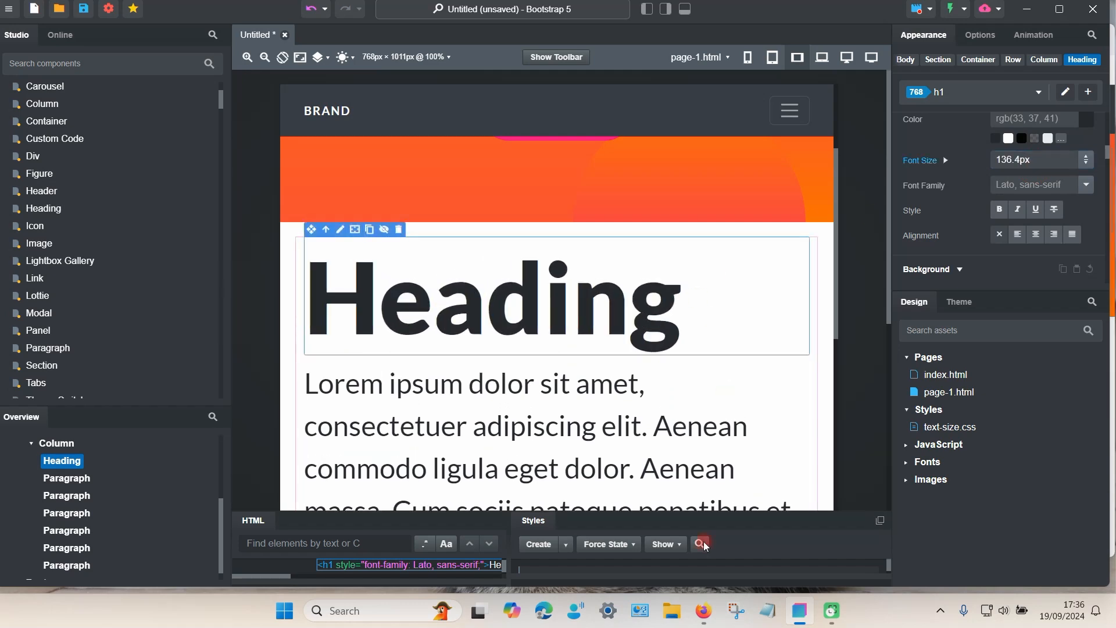
- Switch to the Firefox preview, narrow the browser window to check the heading and paragraph sizes, and return to Bootstrap Studio
click(698, 609)
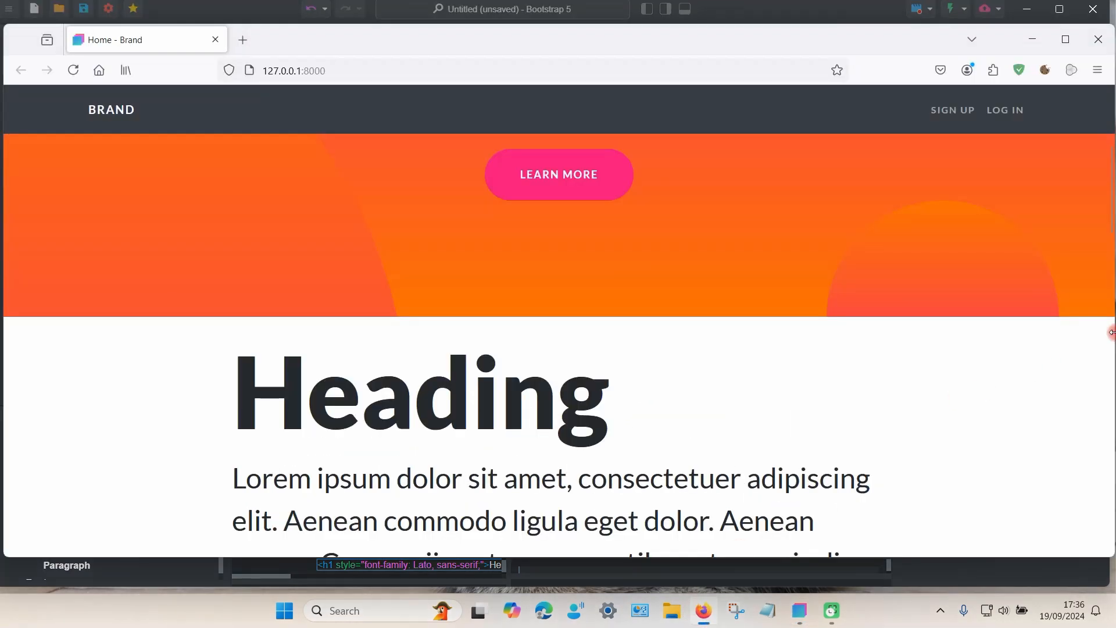
drag(1111, 329, 301, 279)
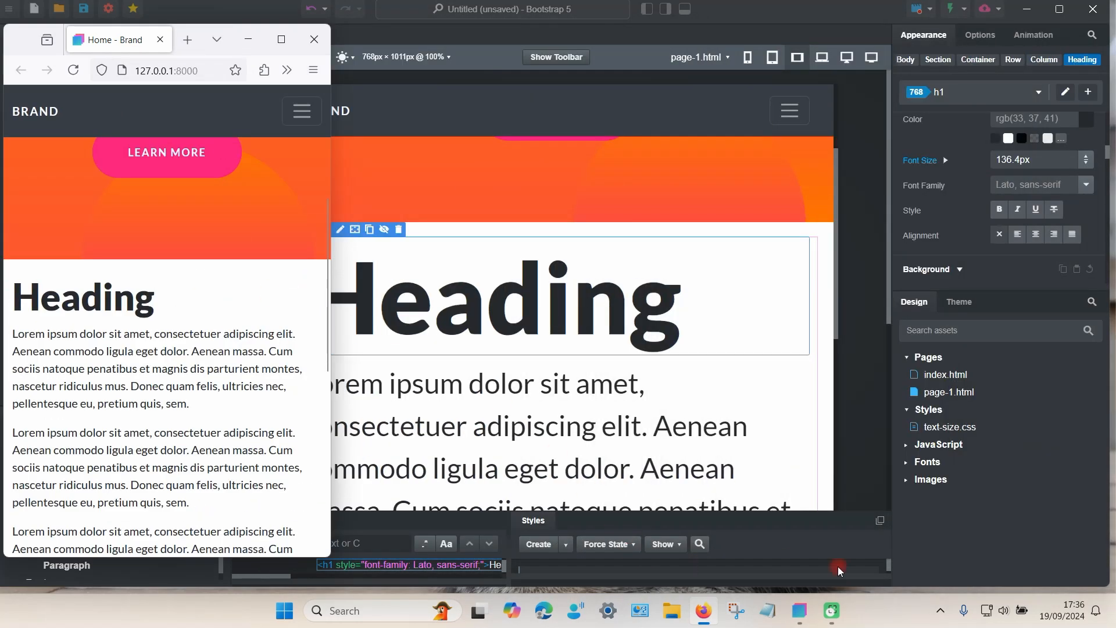
click(799, 610)
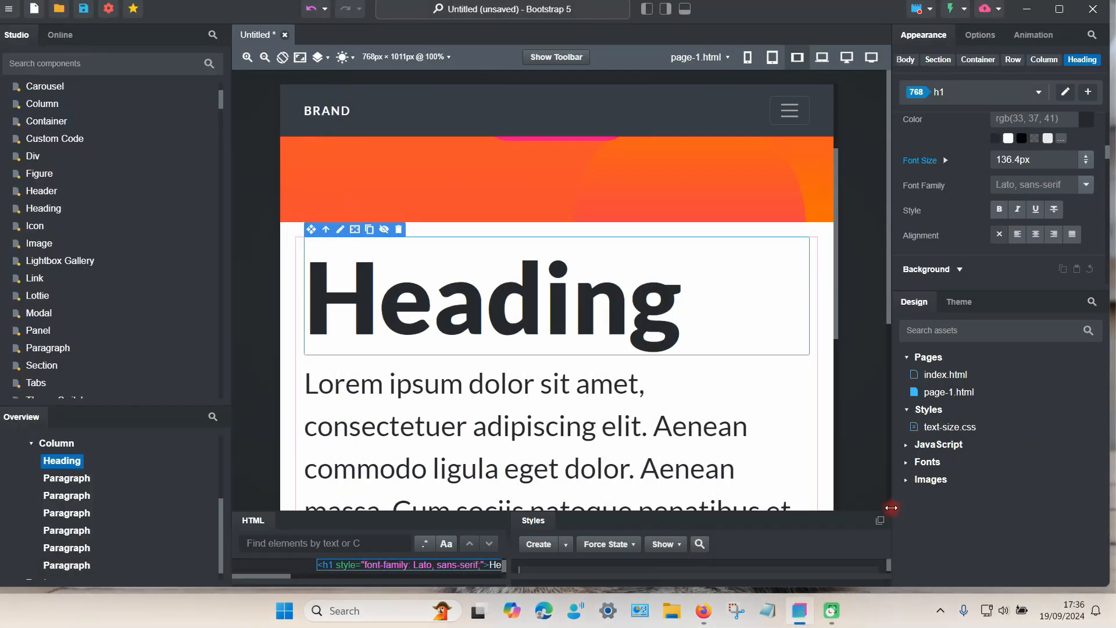
- Open text-size.css in an enlarged editor area and review the media-query font-size rules for p and h1
scroll(474, 385, down, 4)
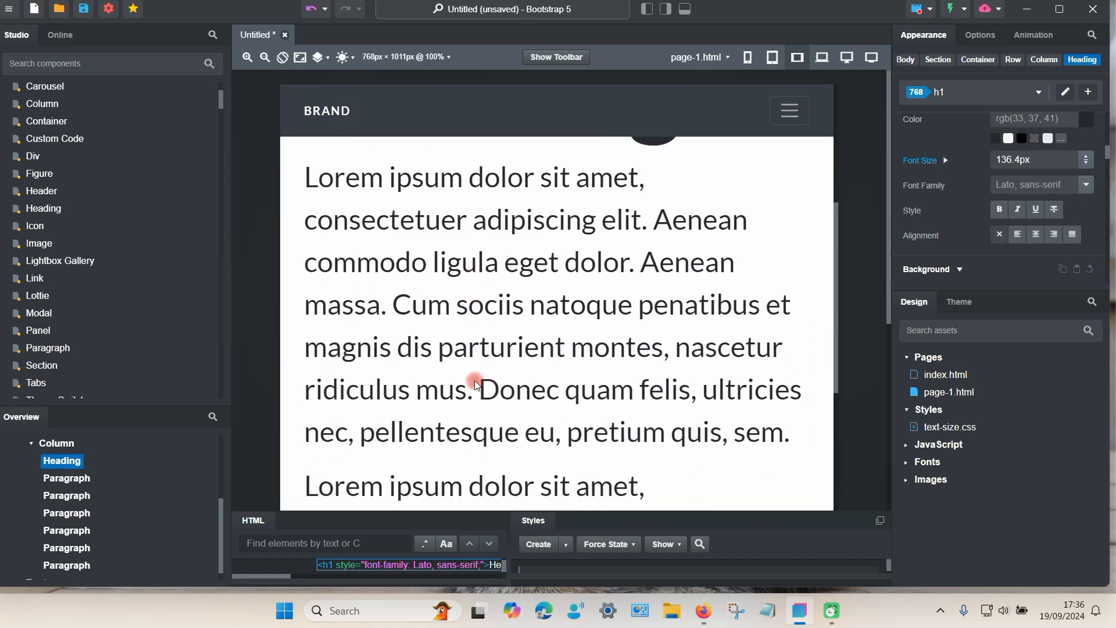
scroll(474, 380, up, 5)
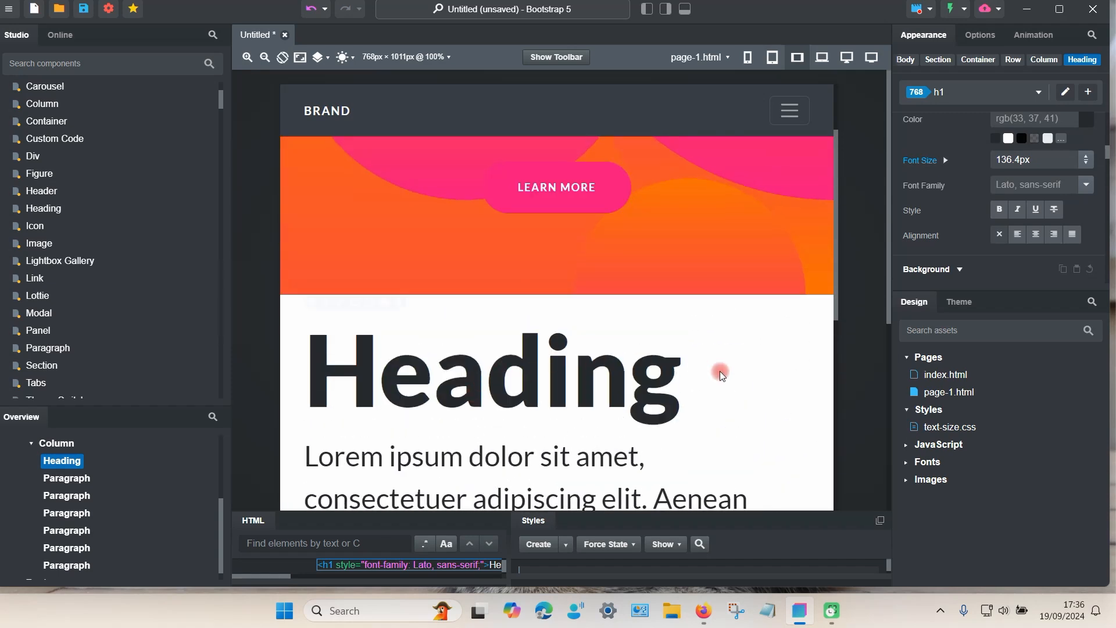
double_click(939, 429)
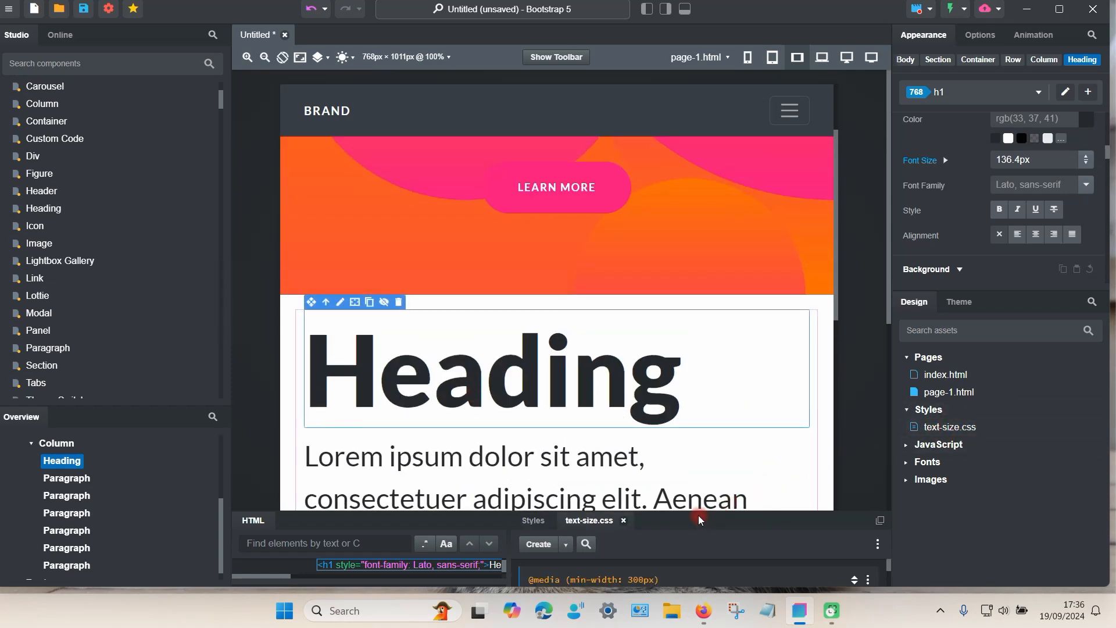
drag(698, 514, 693, 286)
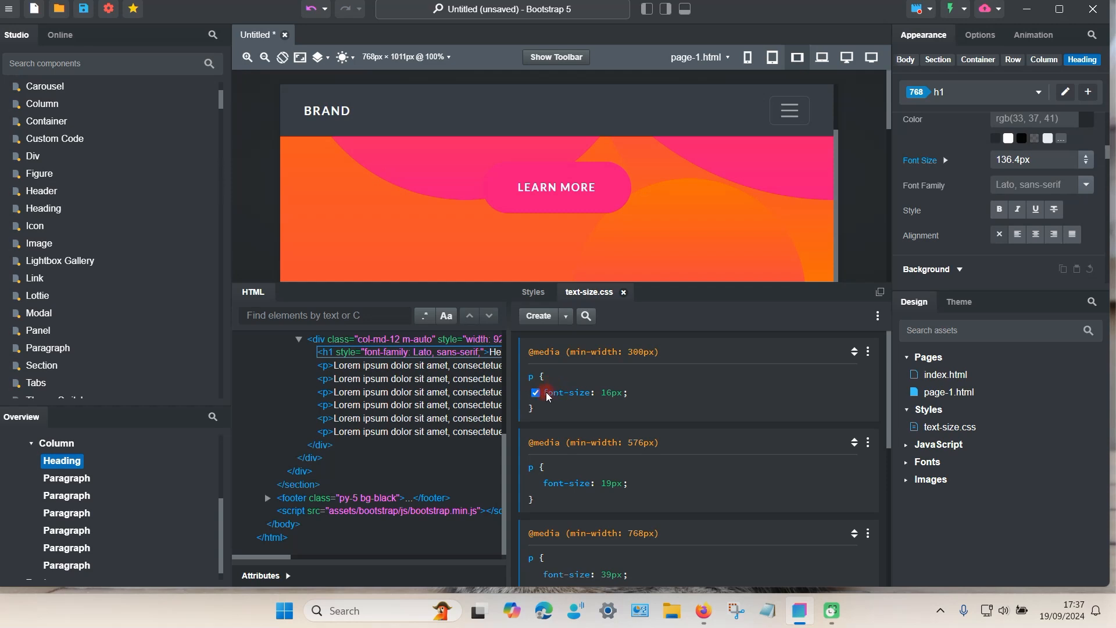
scroll(549, 393, down, 3)
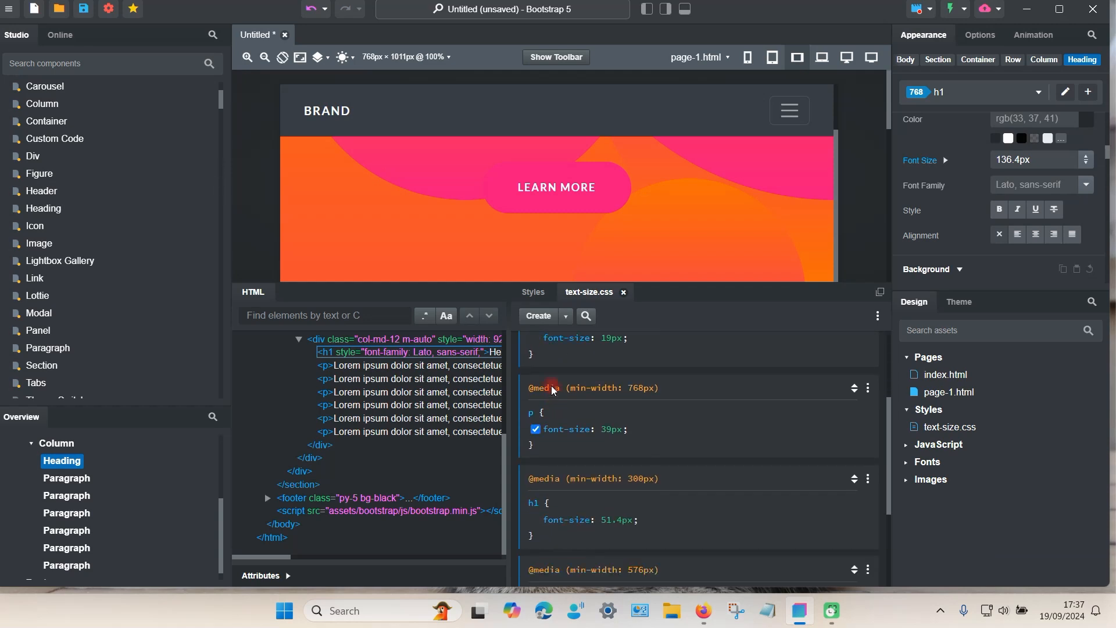
scroll(553, 390, down, 3)
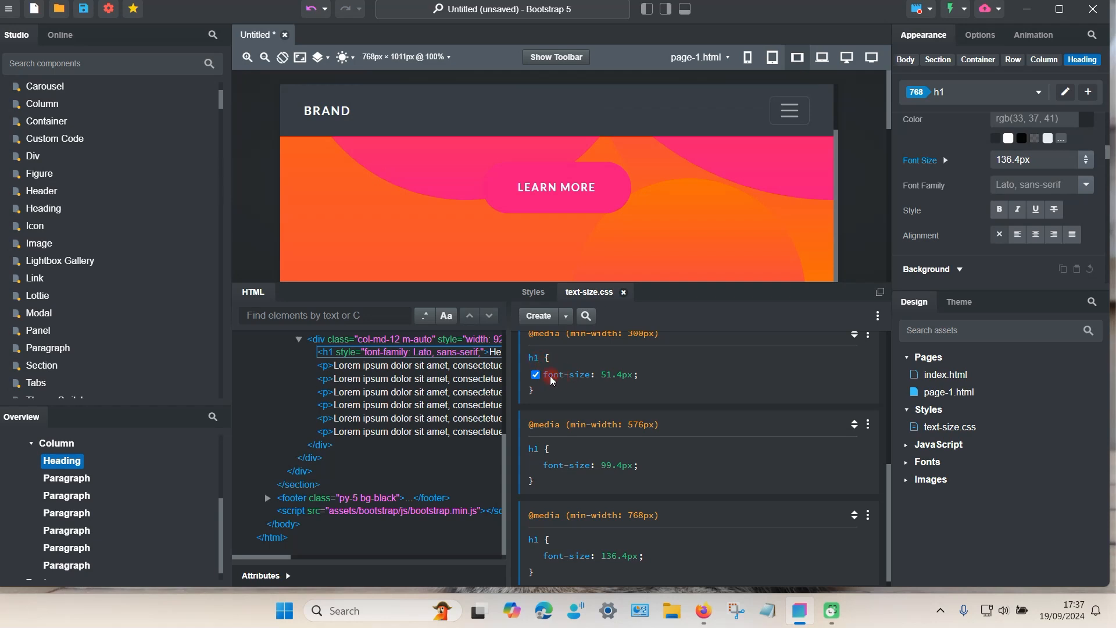
scroll(610, 383, down, 1)
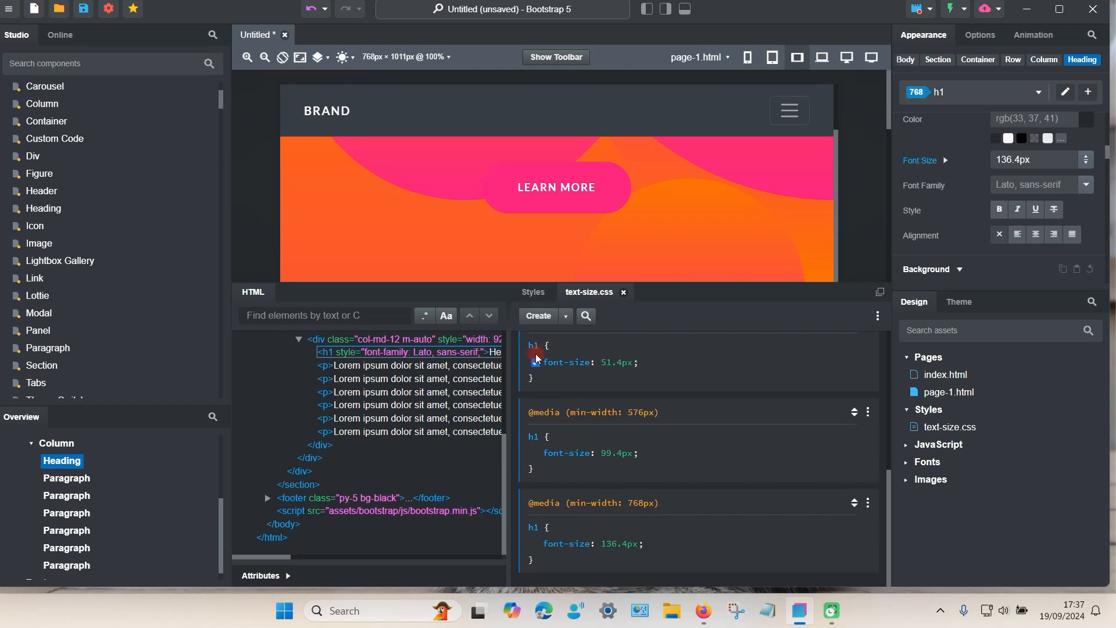
scroll(585, 399, up, 2)
scroll(584, 400, down, 2)
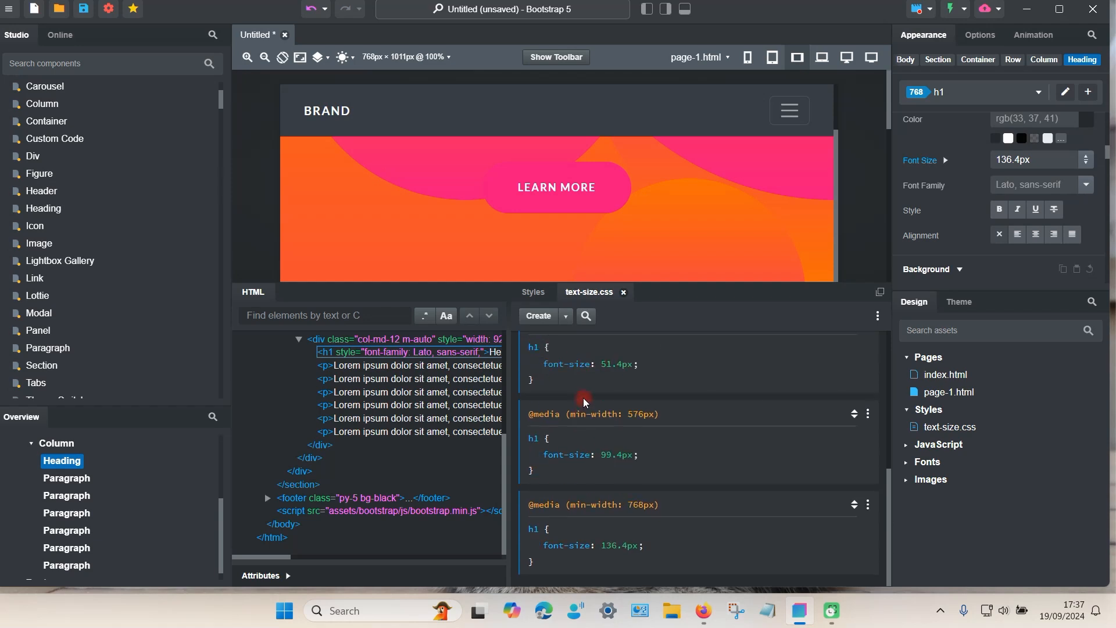
scroll(587, 407, up, 5)
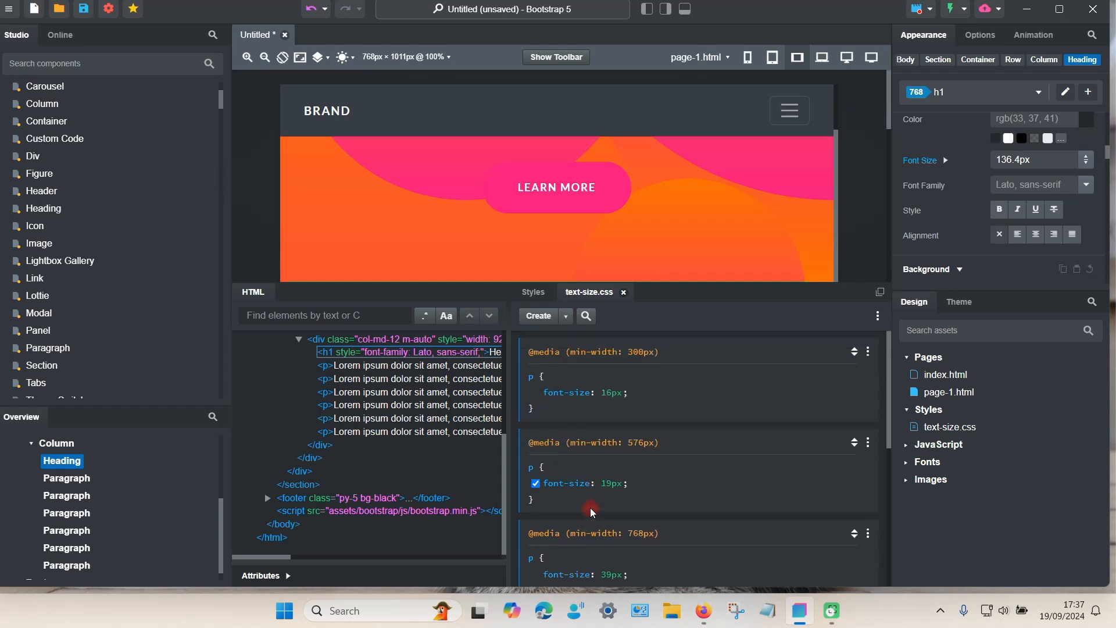
- Set the font size of the p rule in the 300px media query to 10px
scroll(639, 255, down, 5)
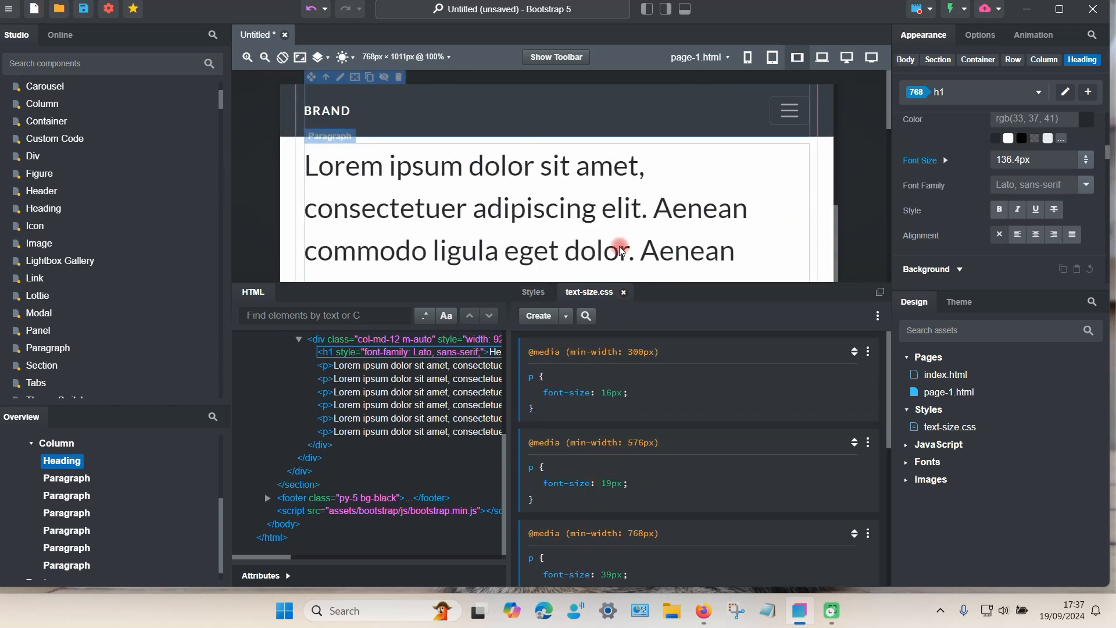
click(614, 393)
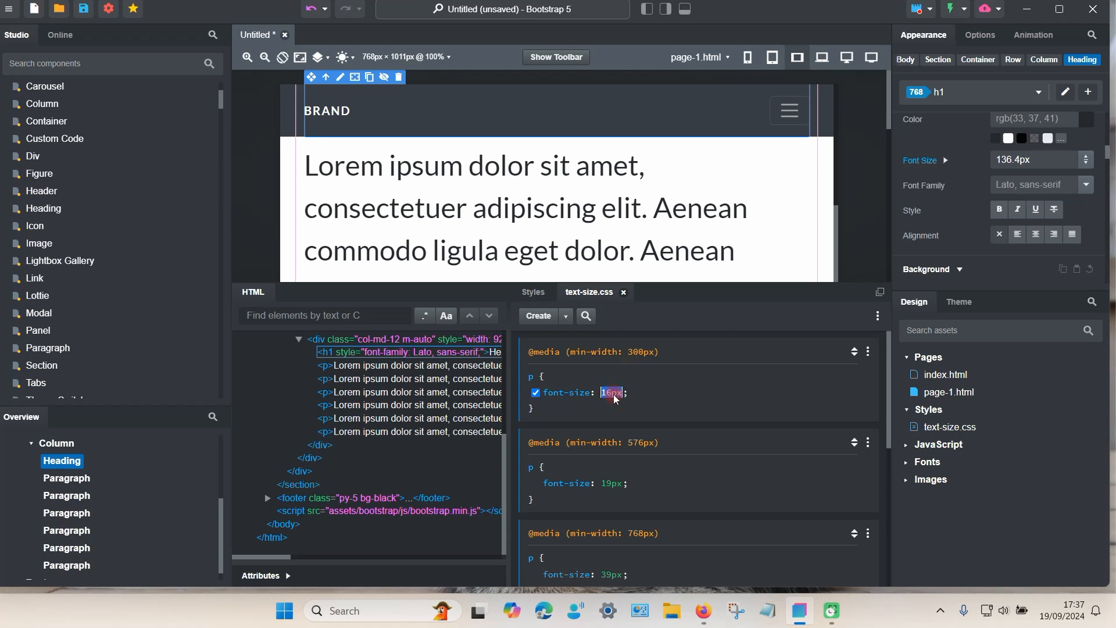
click(614, 393)
scroll(614, 393, down, 3)
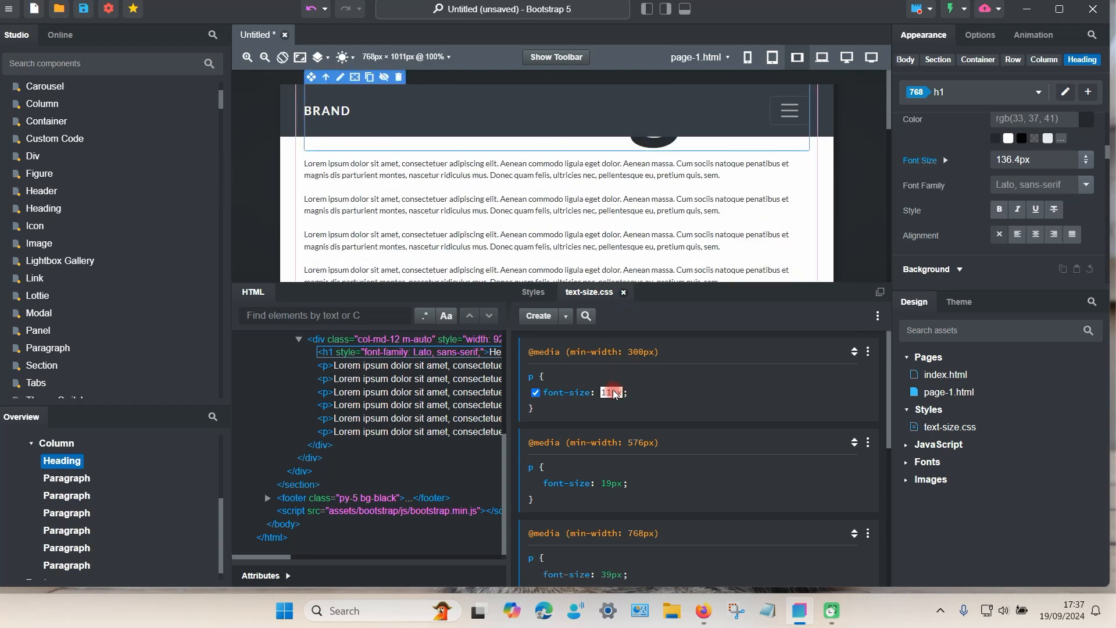
scroll(615, 394, down, 1)
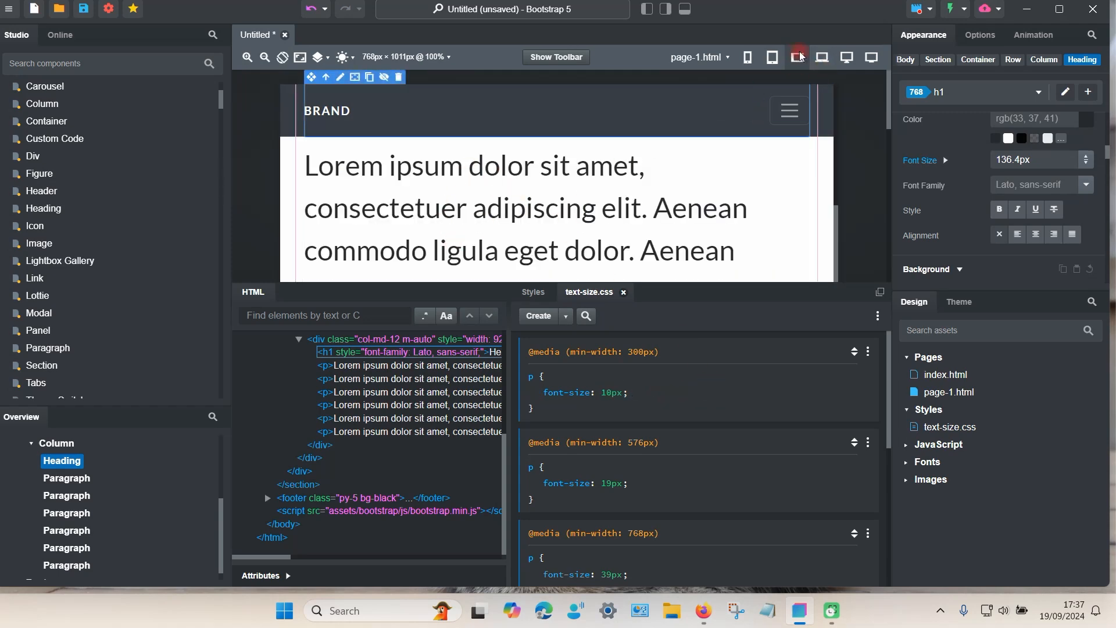
- Preview the page at 360px width and set the font size of the 300px p rule to 8px
click(748, 58)
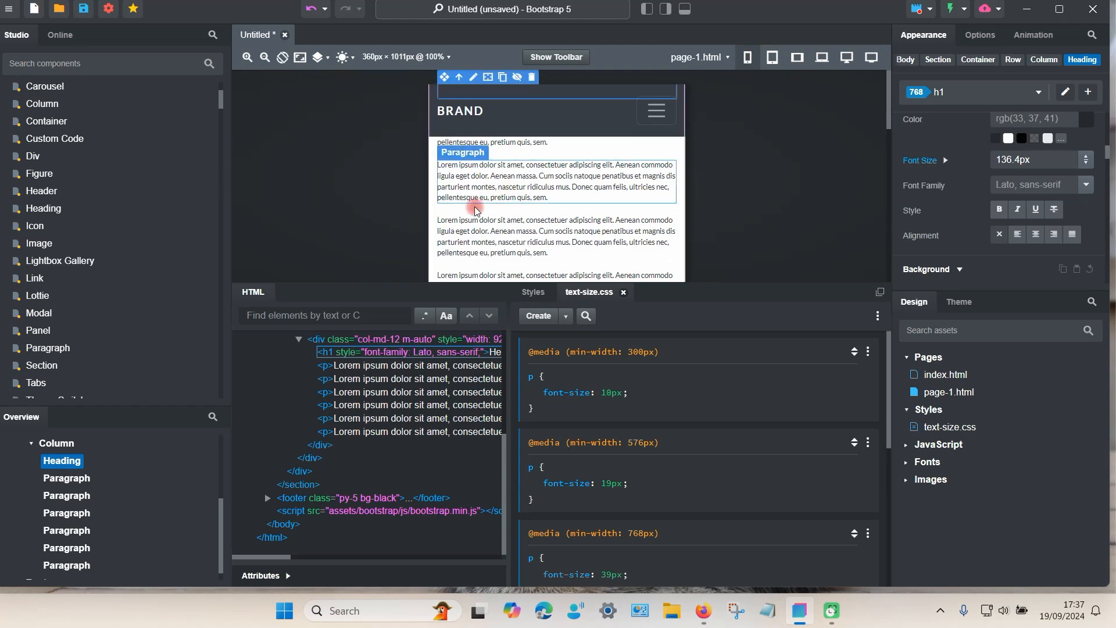
double_click(610, 394)
key(Down)
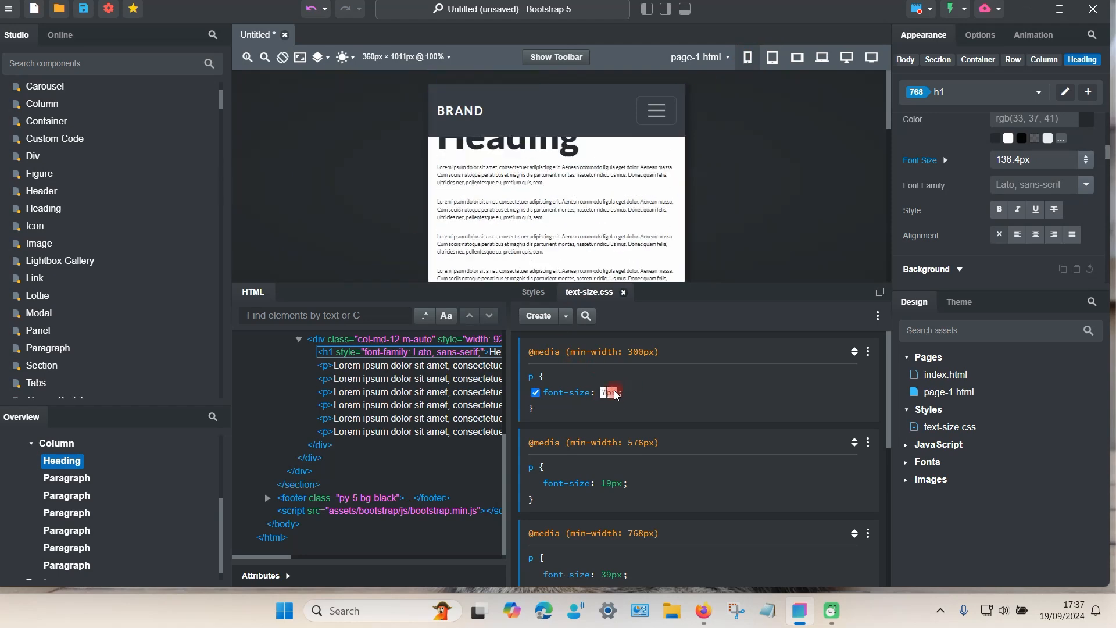
key(Down)
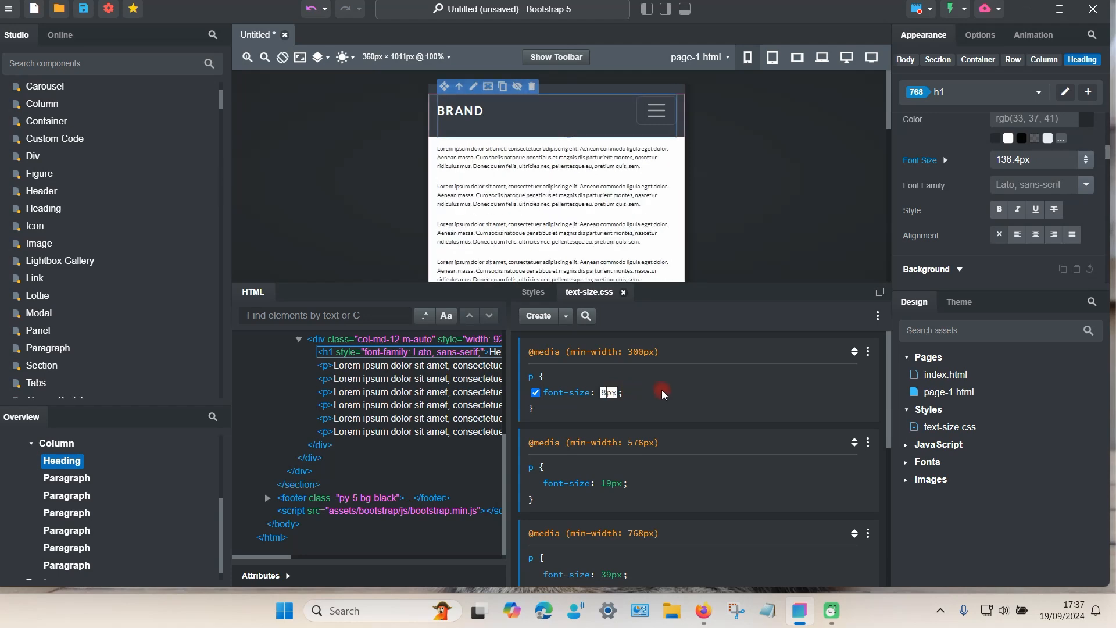
- Switch to the Firefox preview to check the paragraph text size on the narrow page, and return to Bootstrap Studio
scroll(671, 394, down, 2)
scroll(672, 394, down, 1)
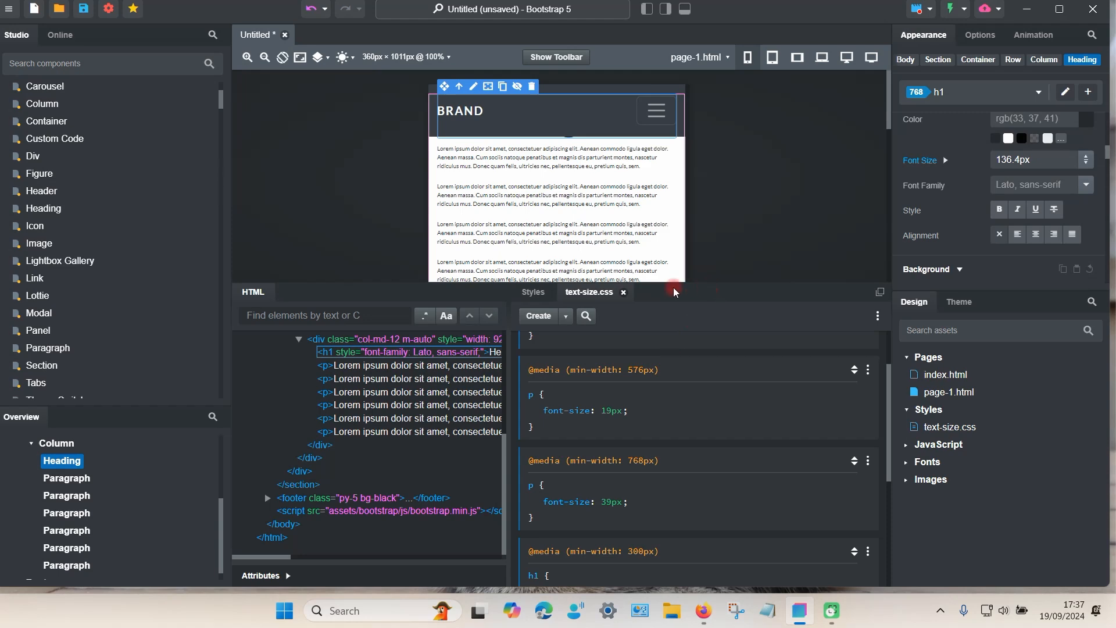
click(704, 609)
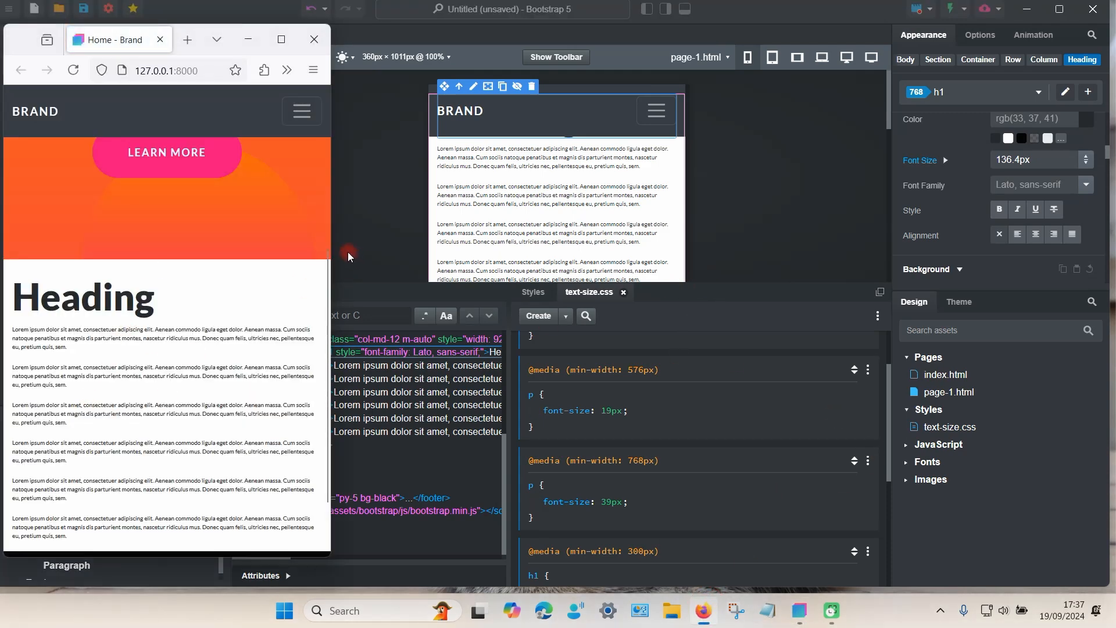
mouse_move(332, 229)
mouse_down()
mouse_move(575, 219)
mouse_move(991, 244)
mouse_move(901, 264)
mouse_move(491, 275)
mouse_move(242, 267)
mouse_move(1104, 244)
mouse_move(361, 232)
mouse_move(710, 220)
mouse_move(331, 226)
mouse_up()
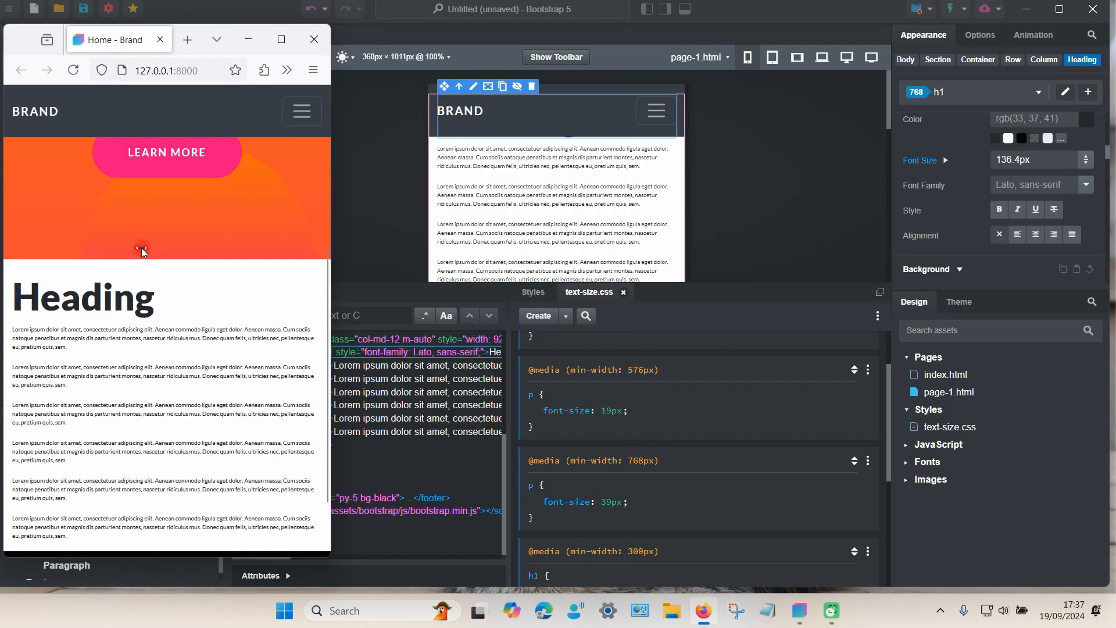
click(703, 613)
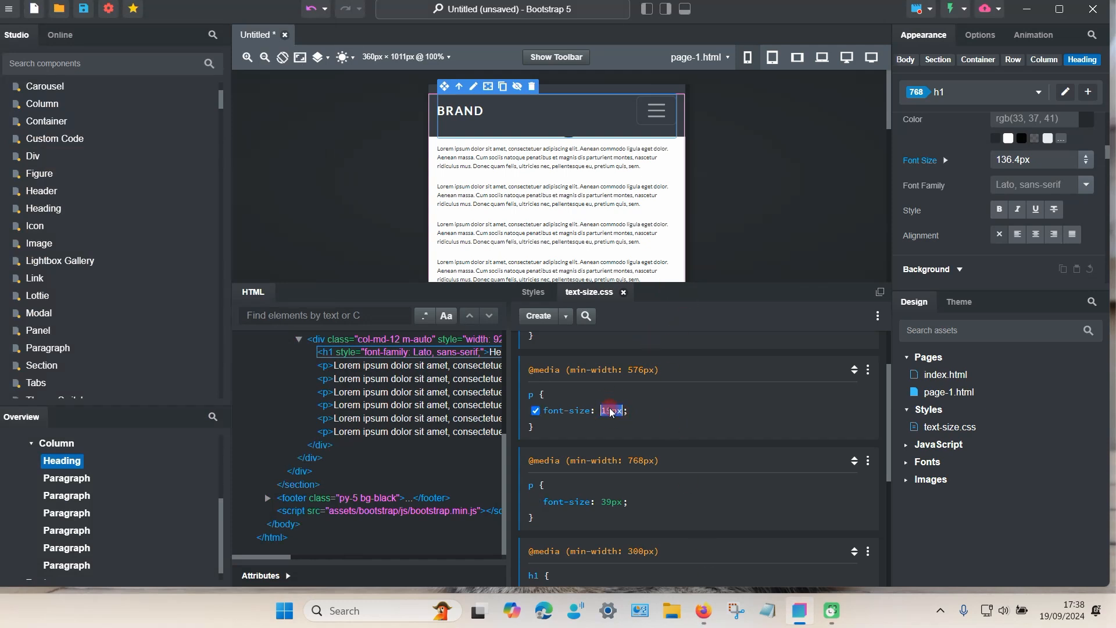
- Set the font size of the p rule in the 576px media query to 24px
key(Up)
key(Up)
key(Up)
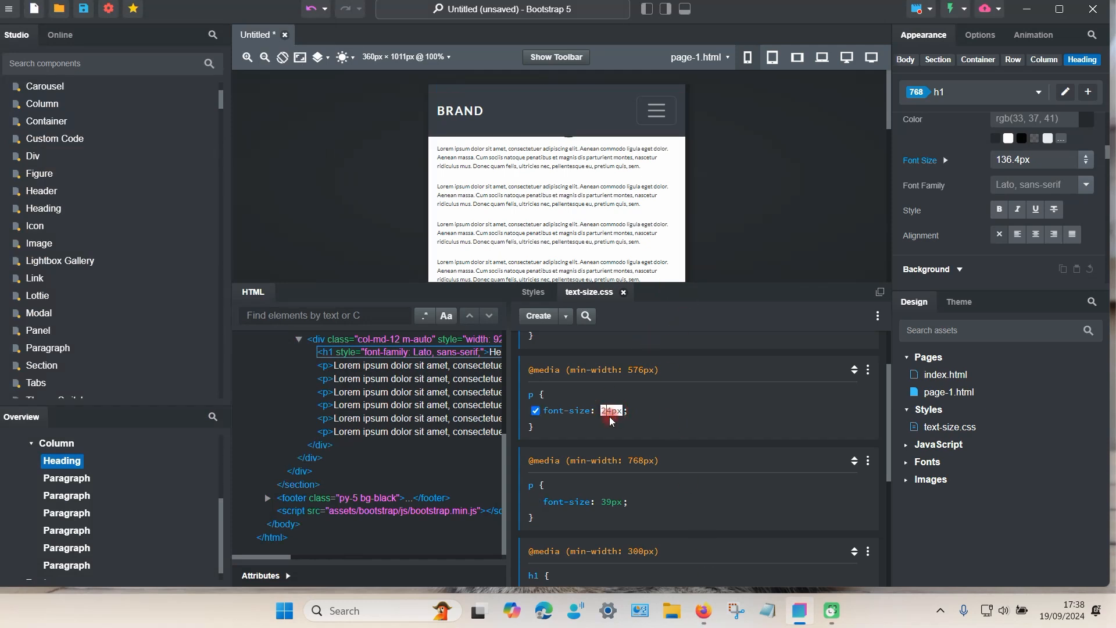
- Set the font size of the p rule in the 300px media query to 16px
scroll(610, 421, up, 2)
click(608, 399)
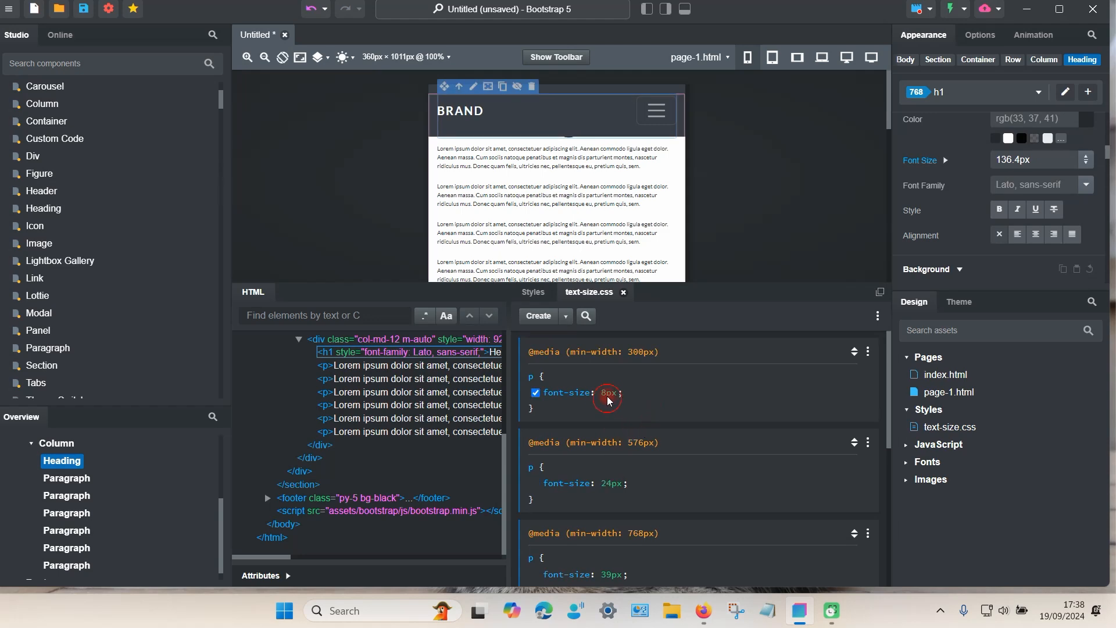
click(609, 393)
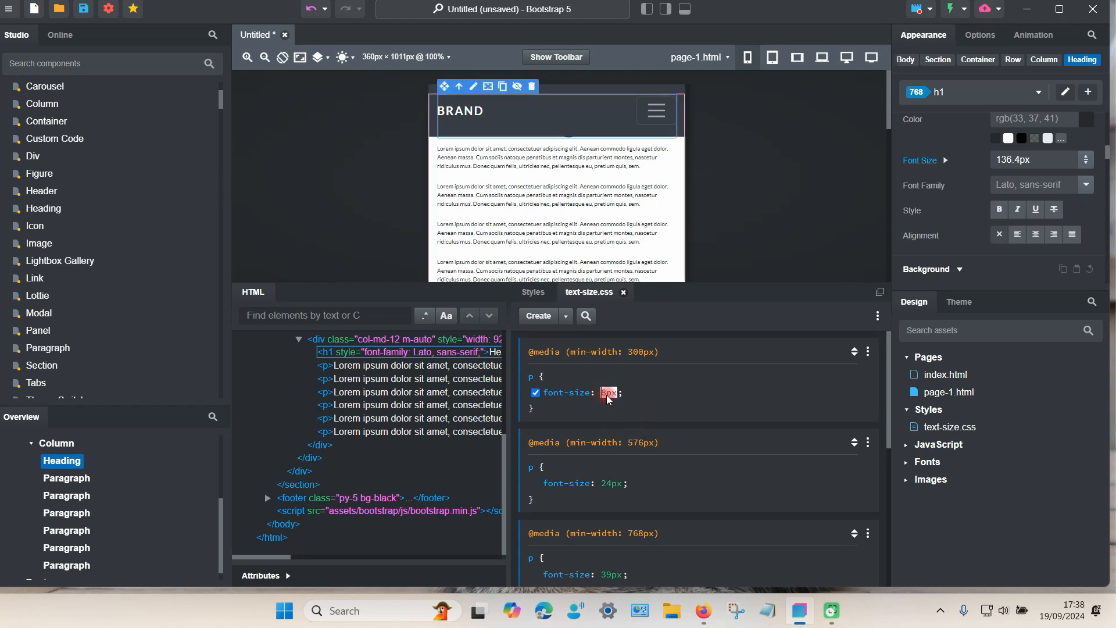
text(16px)
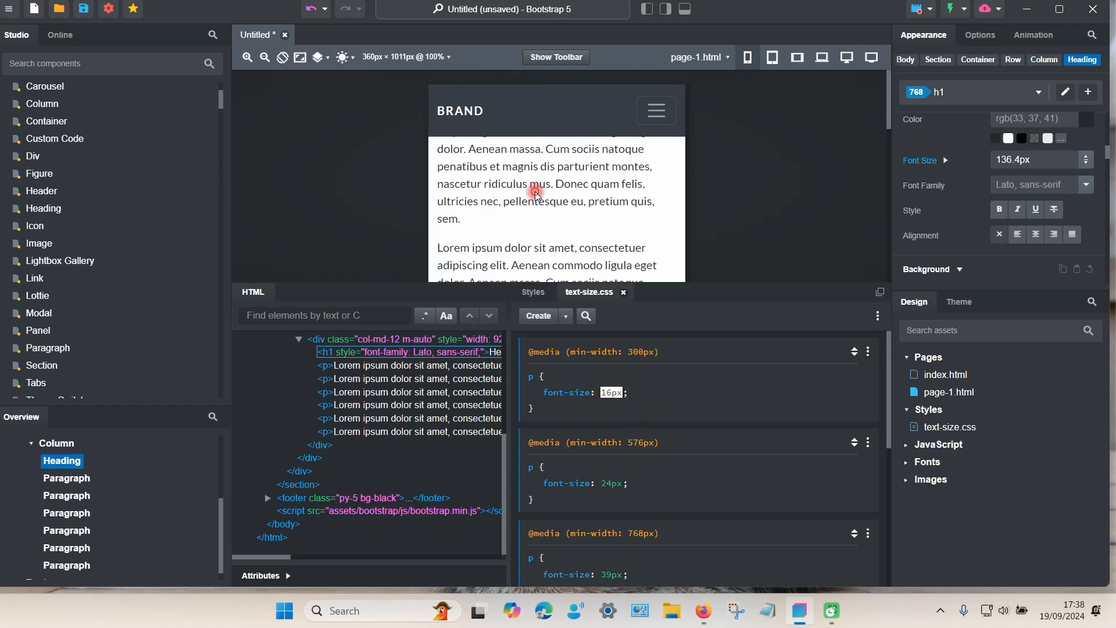
- Select the first paragraph below the heading and examine the heading and paragraph text in an enlarged page preview
click(554, 213)
scroll(554, 212, up, 1)
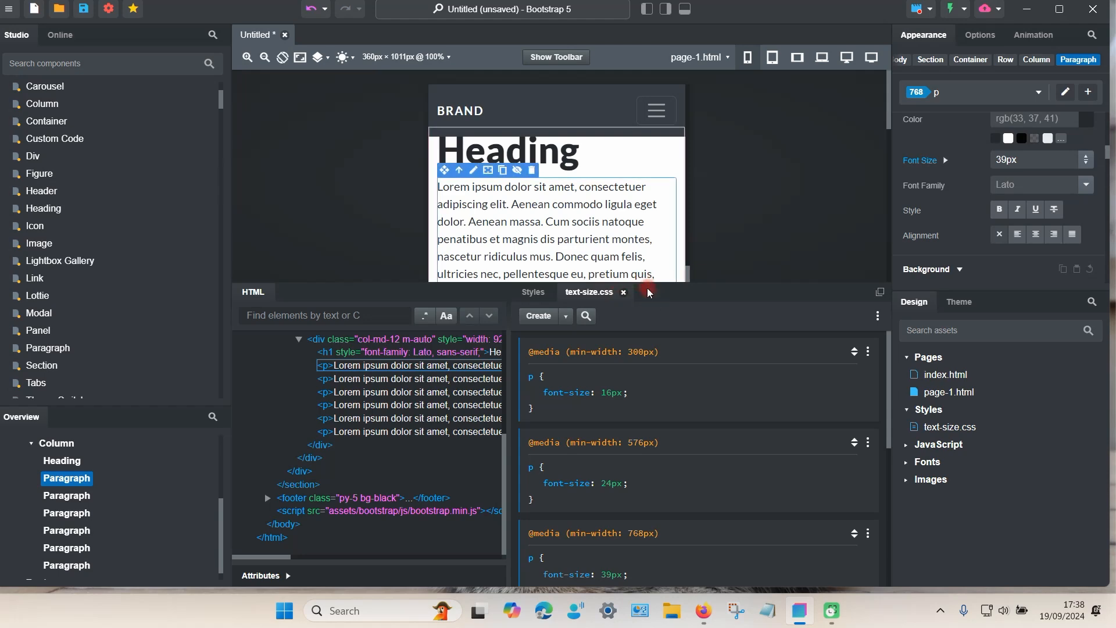
drag(647, 285, 648, 512)
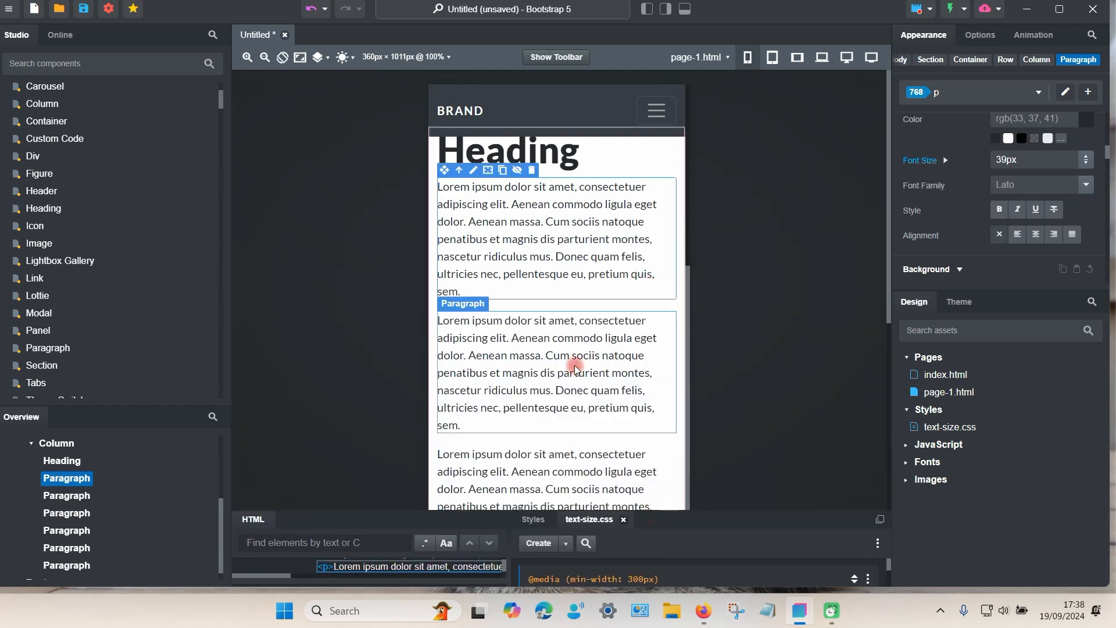
scroll(542, 274, up, 5)
scroll(539, 285, down, 4)
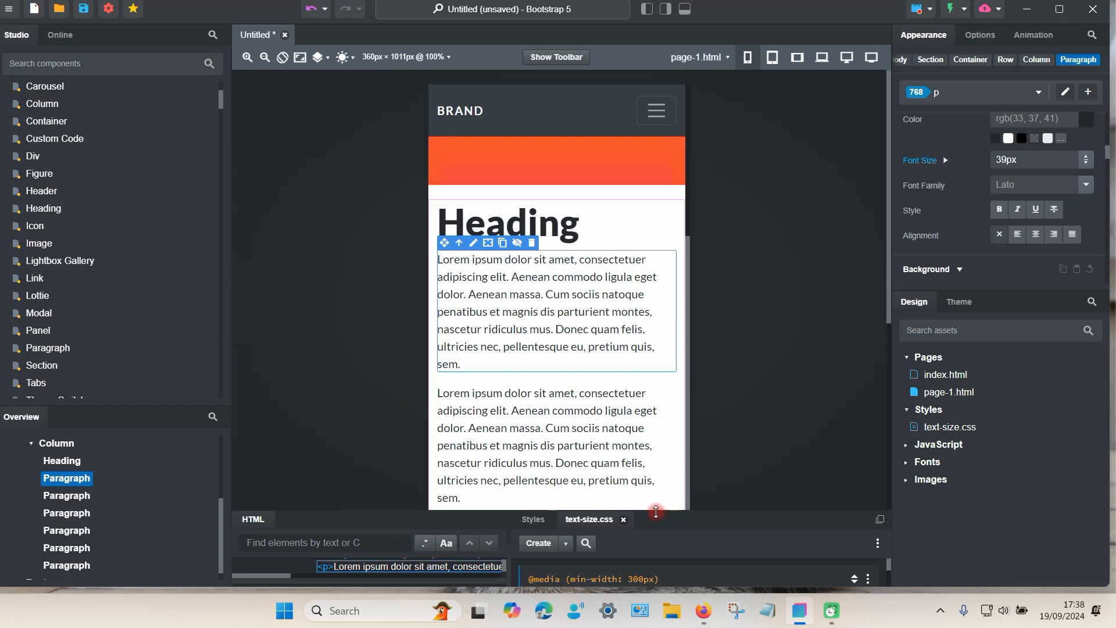
- Create a p rule without a media query in text-size.css and set its font-family to monospace
drag(656, 511, 645, 270)
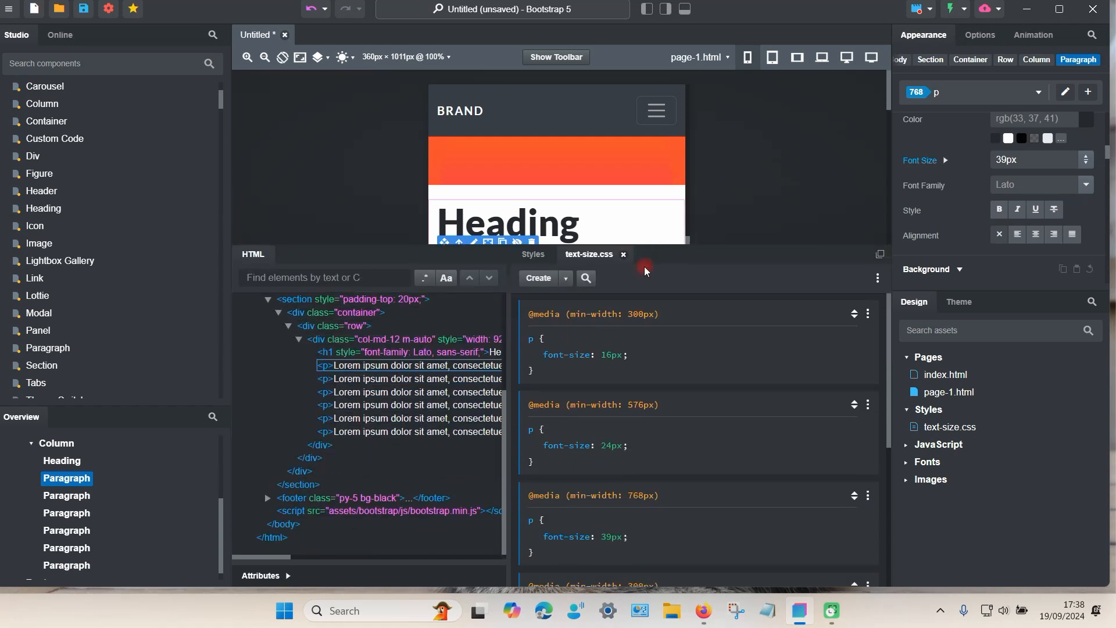
click(538, 278)
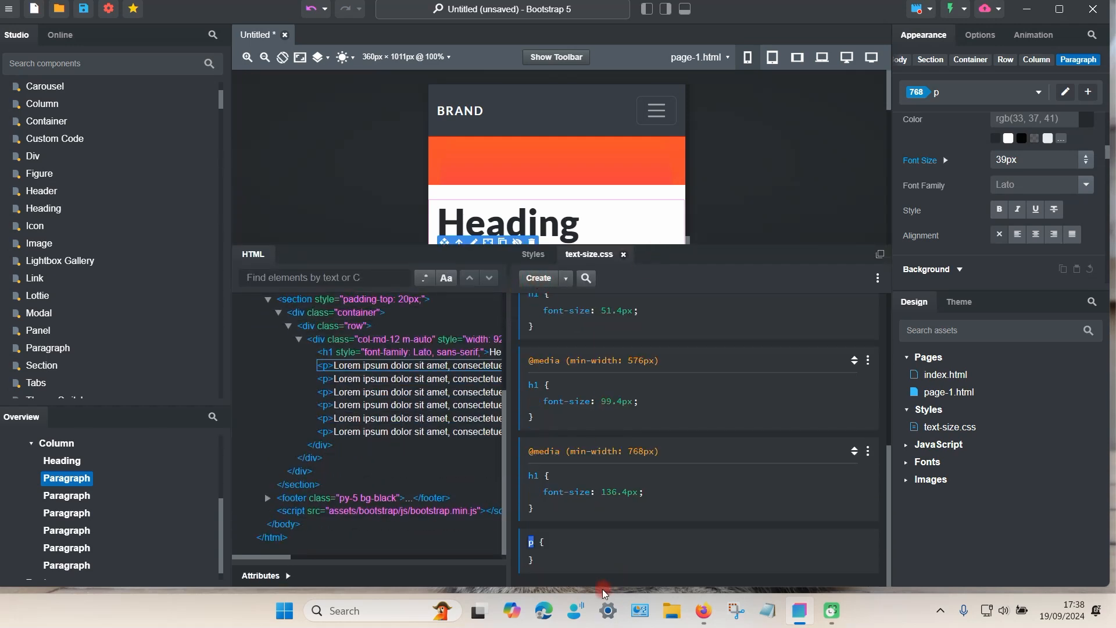
click(587, 557)
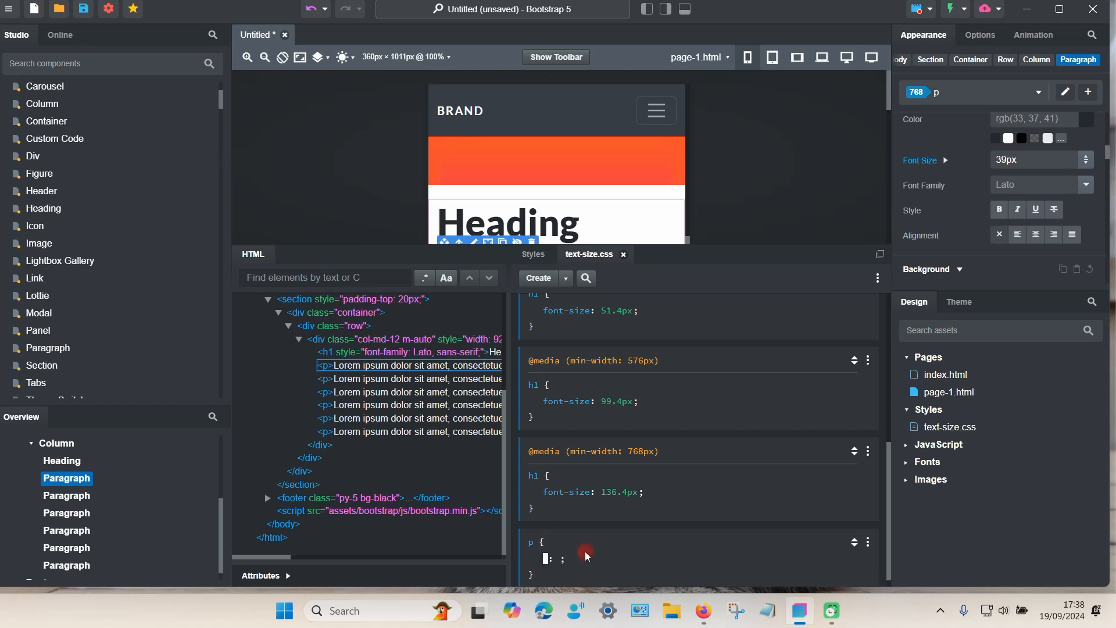
text(f)
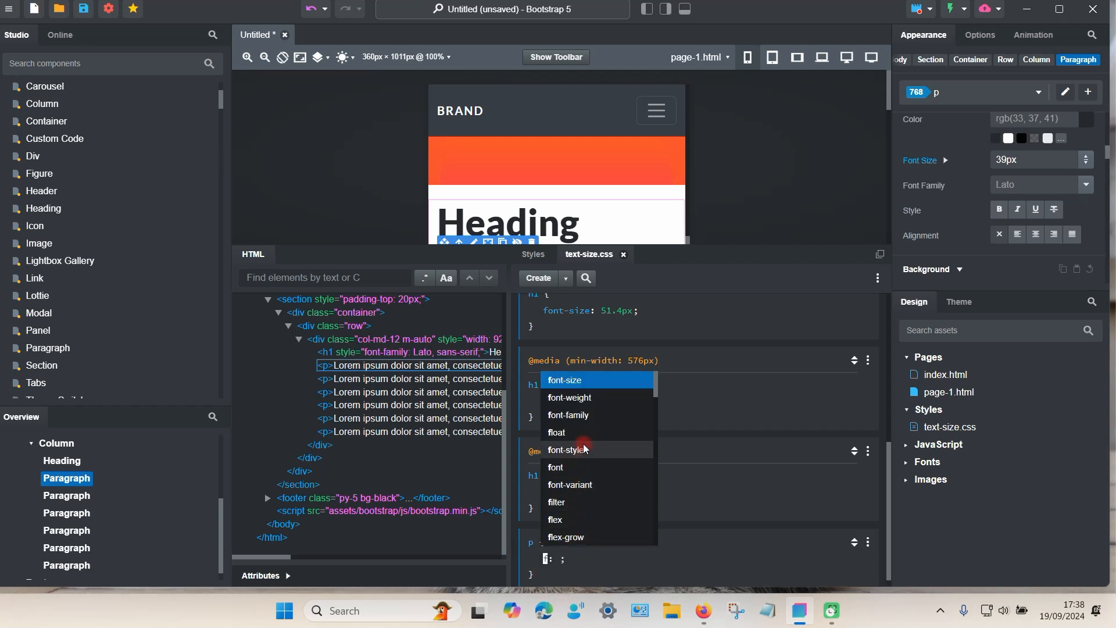
click(570, 414)
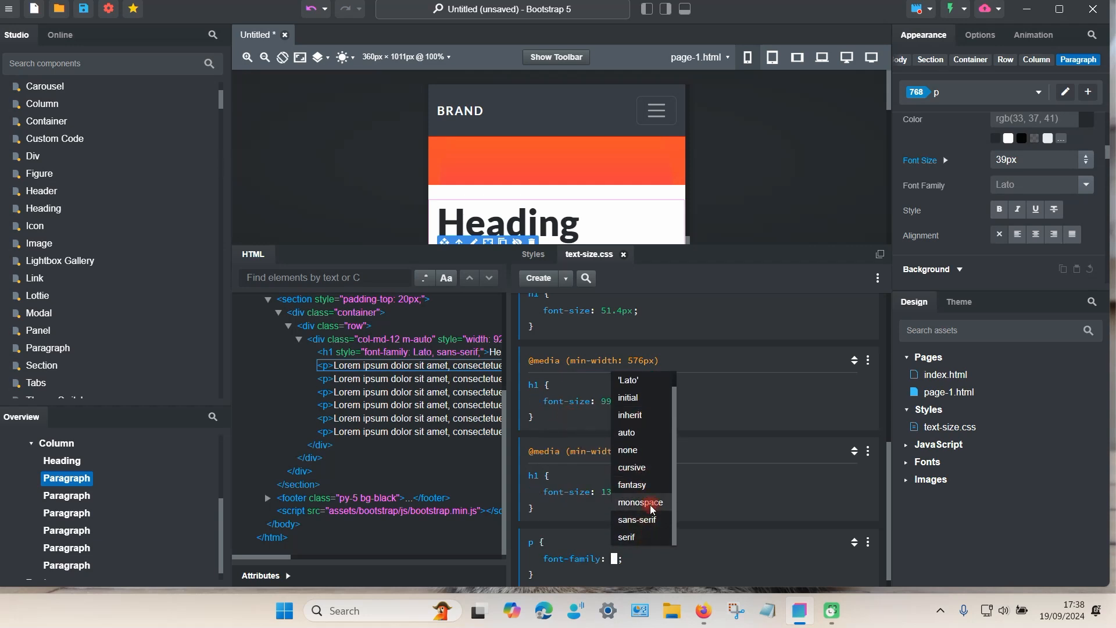
click(652, 507)
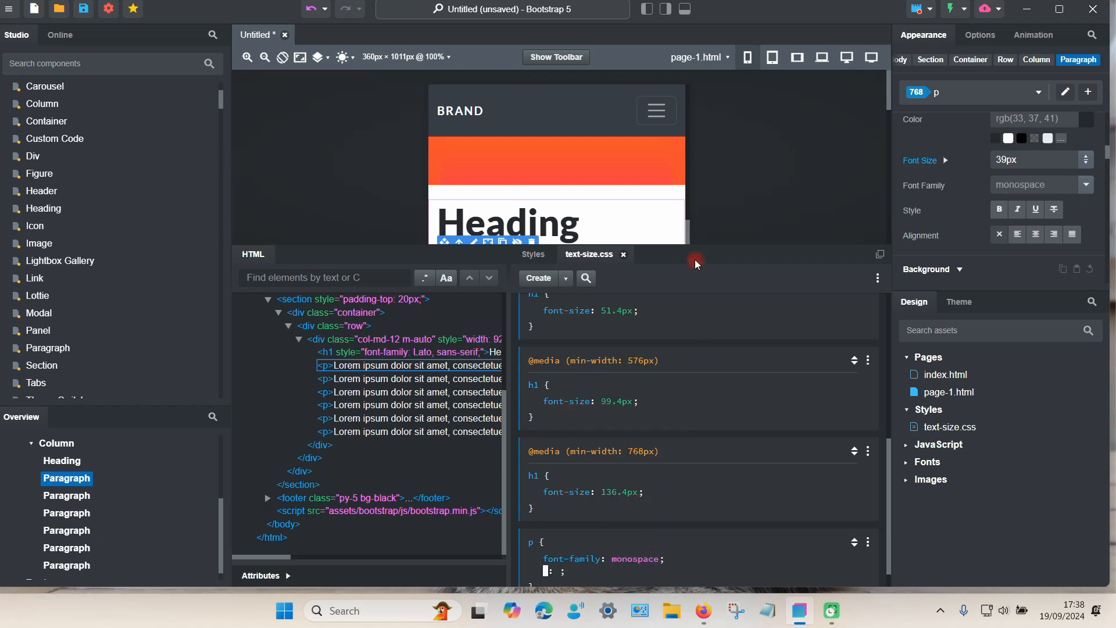
- Enlarge the page preview and examine the font of the paragraphs below the heading
drag(713, 246, 703, 331)
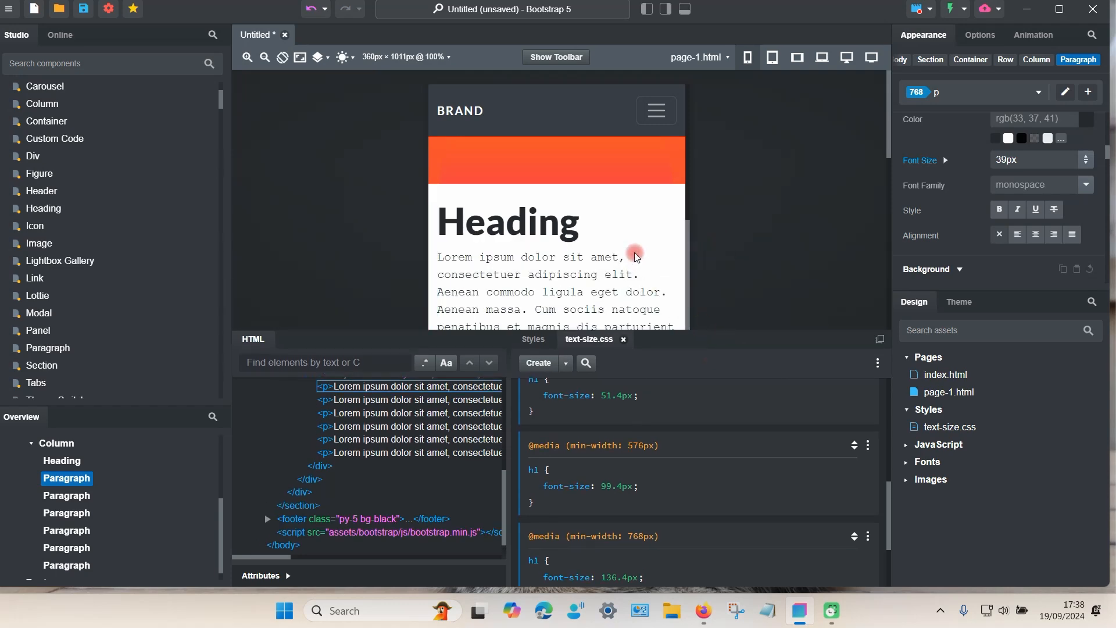
scroll(601, 244, down, 5)
scroll(573, 241, up, 2)
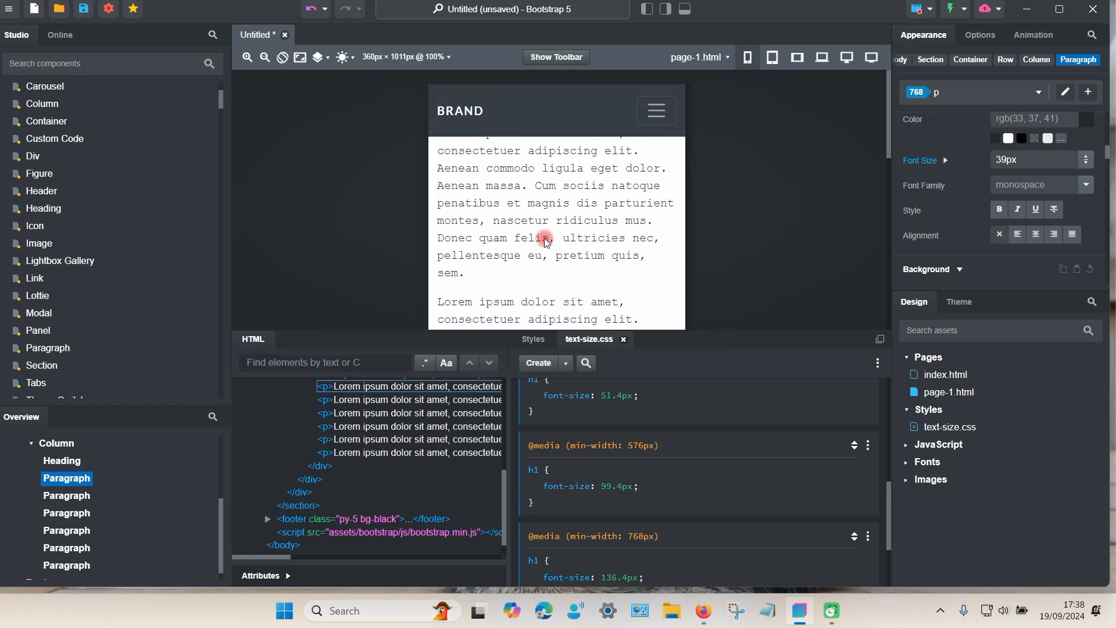
scroll(546, 242, down, 3)
scroll(564, 270, down, 3)
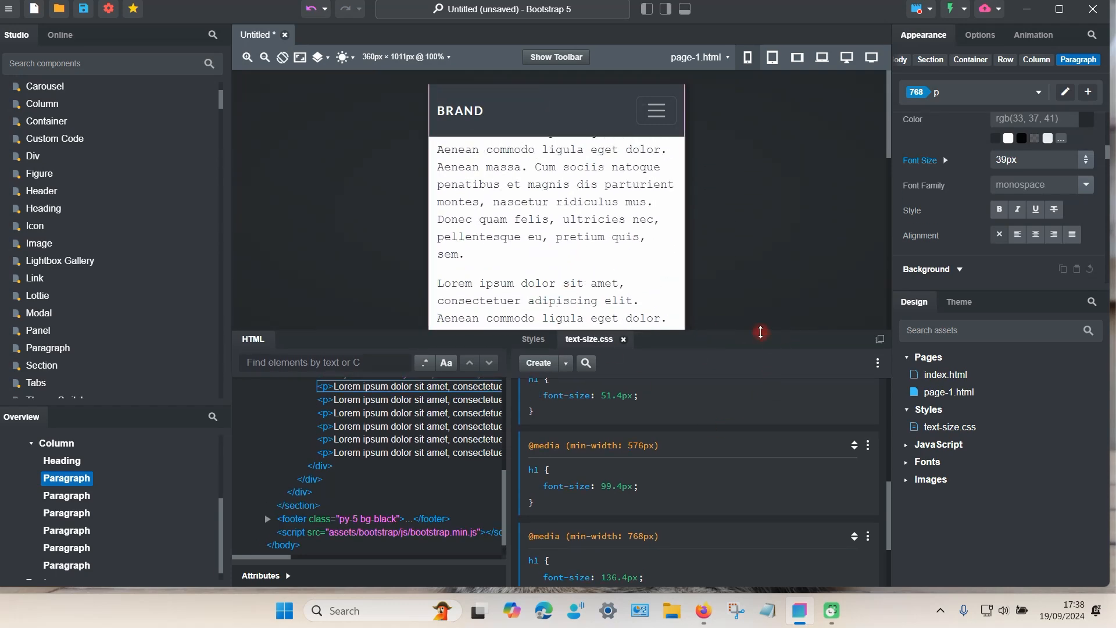
- Enlarge the code area again and change the new p rule's font-family to cursive
drag(759, 331, 764, 230)
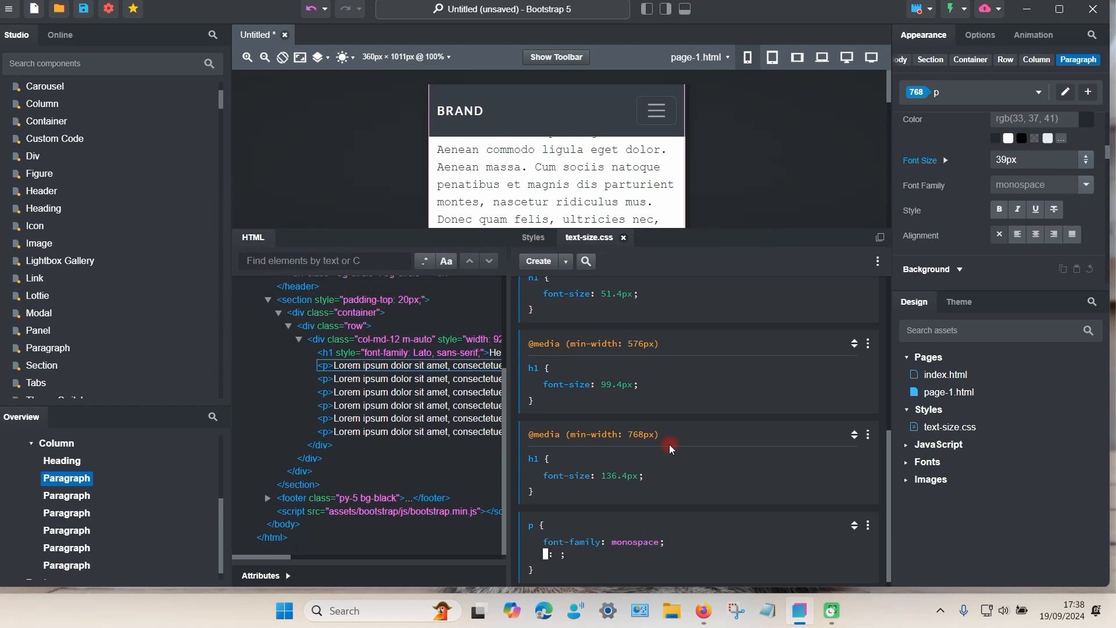
click(634, 545)
key(BackSpace)
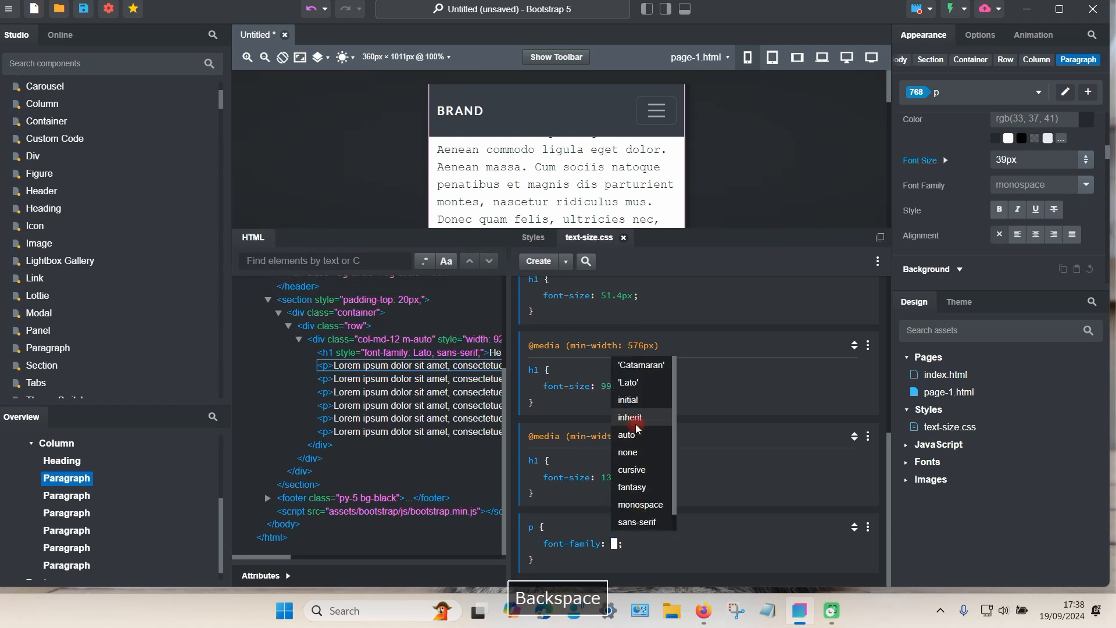
scroll(635, 465, down, 1)
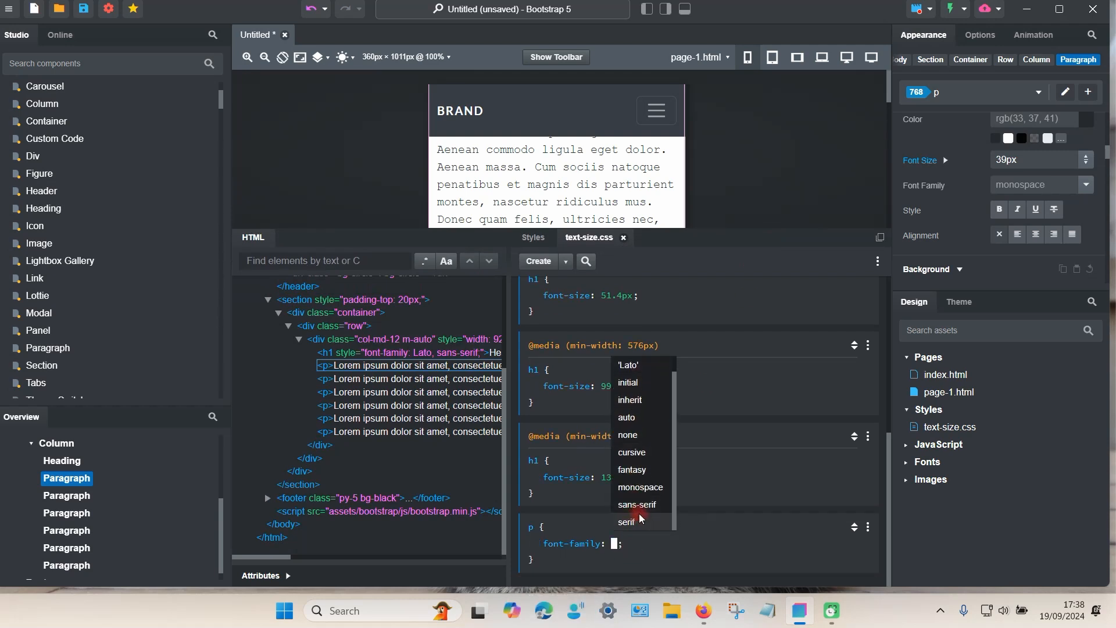
click(636, 453)
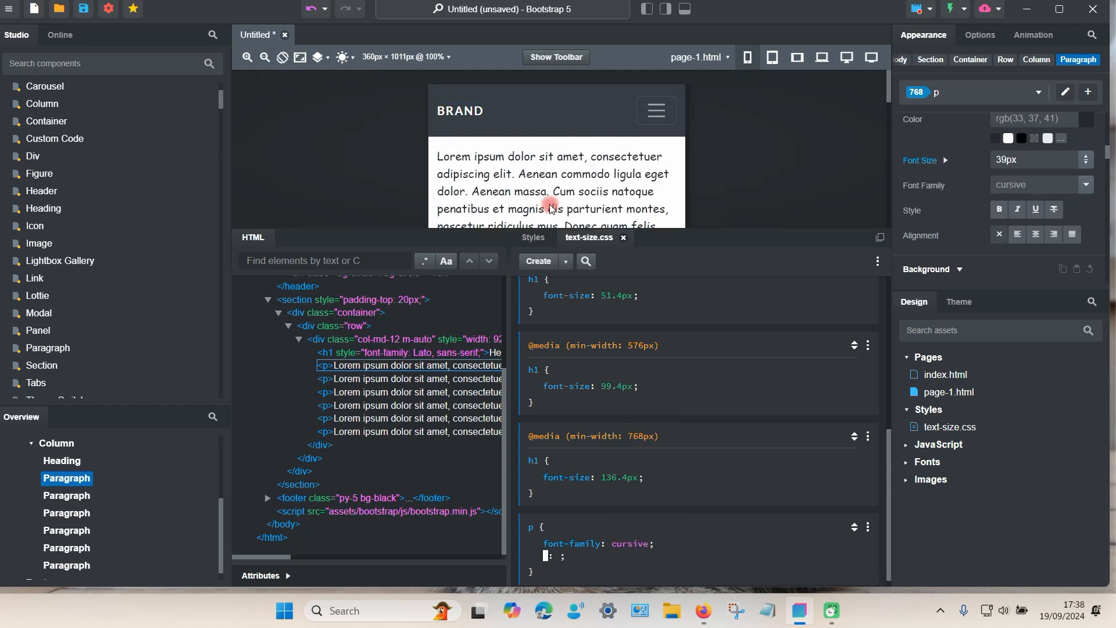
- Delete the p rule that sets only the font-family from text-size.css
click(866, 529)
click(866, 528)
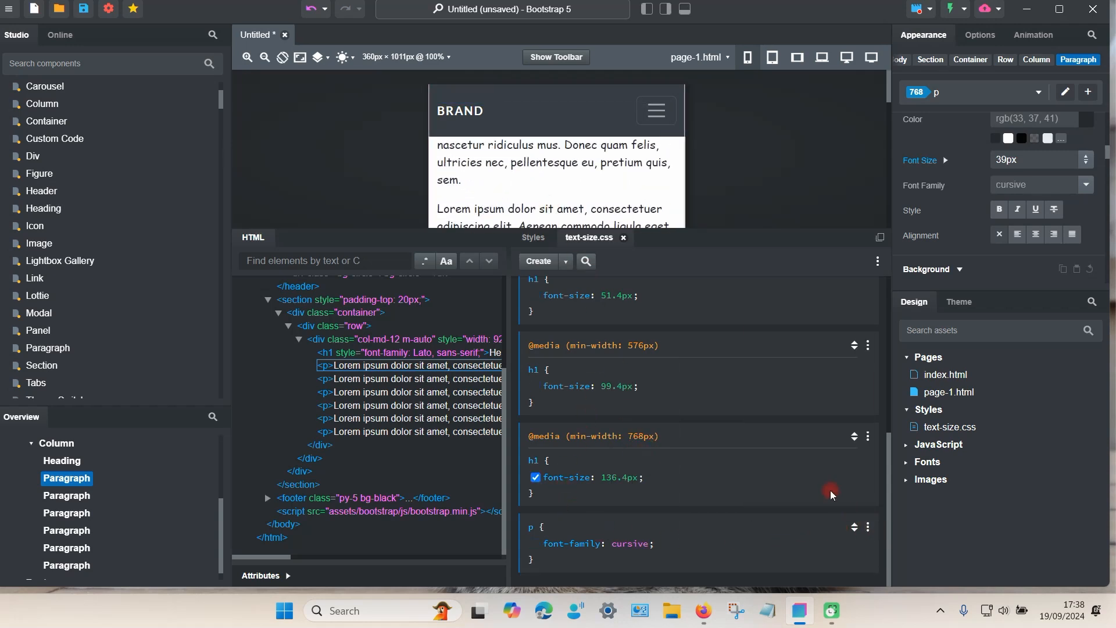
click(868, 528)
click(798, 505)
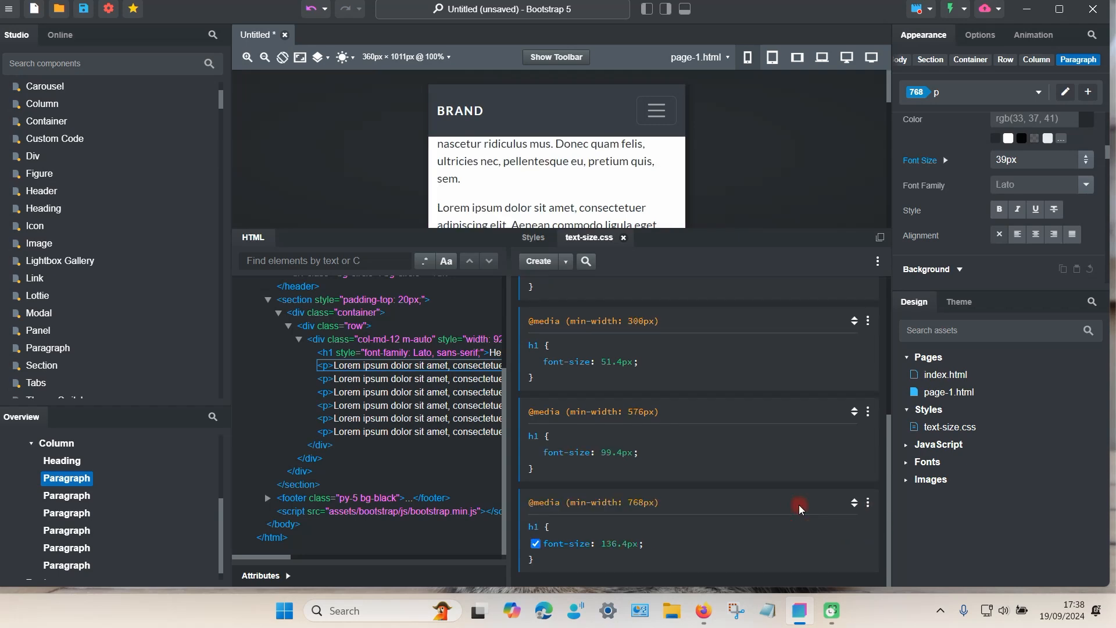
- Show the start of the page in an enlarged preview and list the CSS blocks available for the selected paragraph
drag(704, 231, 730, 314)
scroll(675, 287, up, 10)
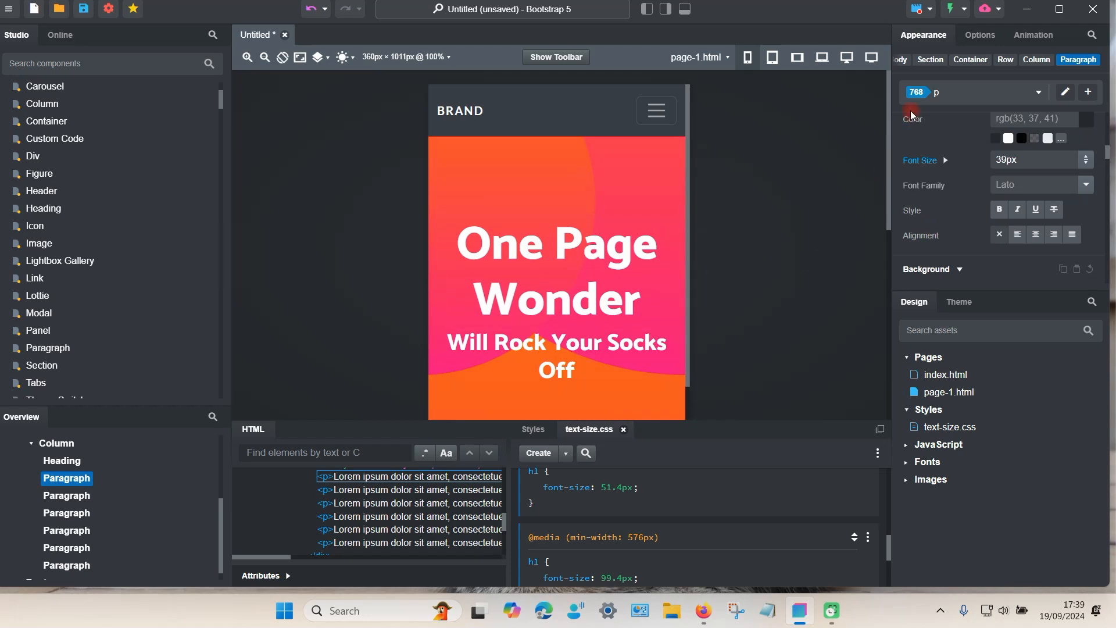
click(1034, 90)
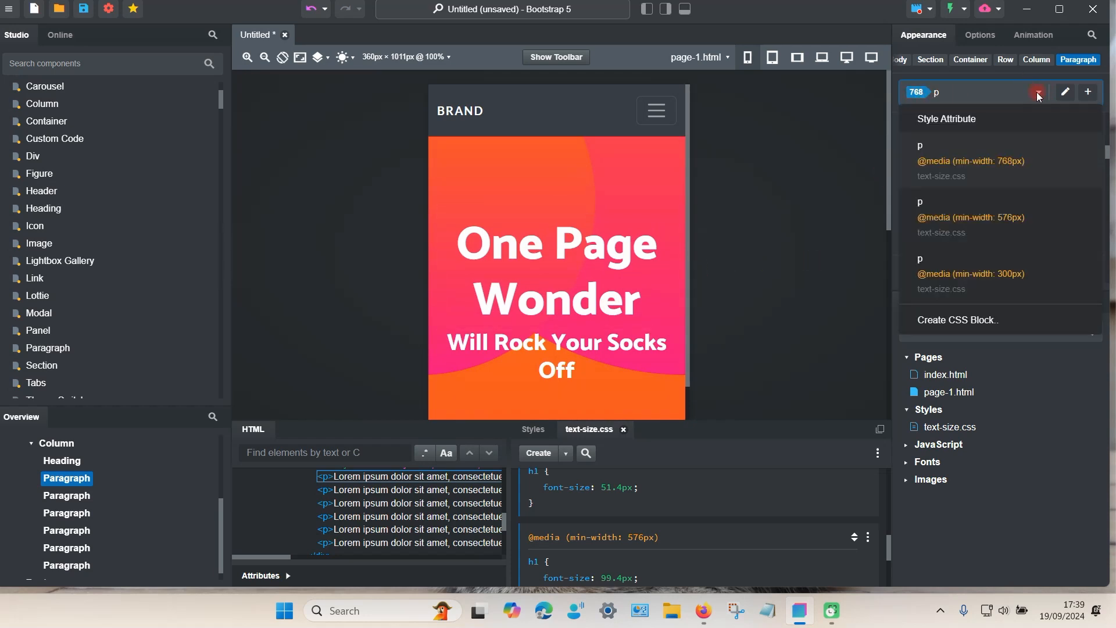
- Set the font family of the first paragraph below the heading to Catamaran in its Style Attribute
click(935, 118)
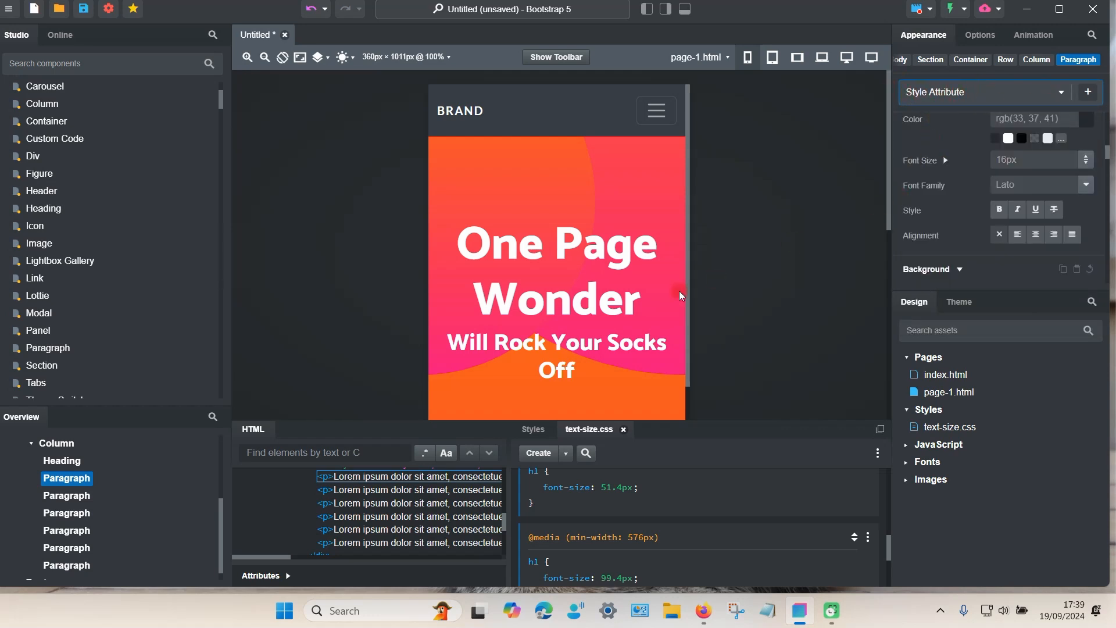
scroll(629, 302, down, 5)
scroll(988, 212, down, 4)
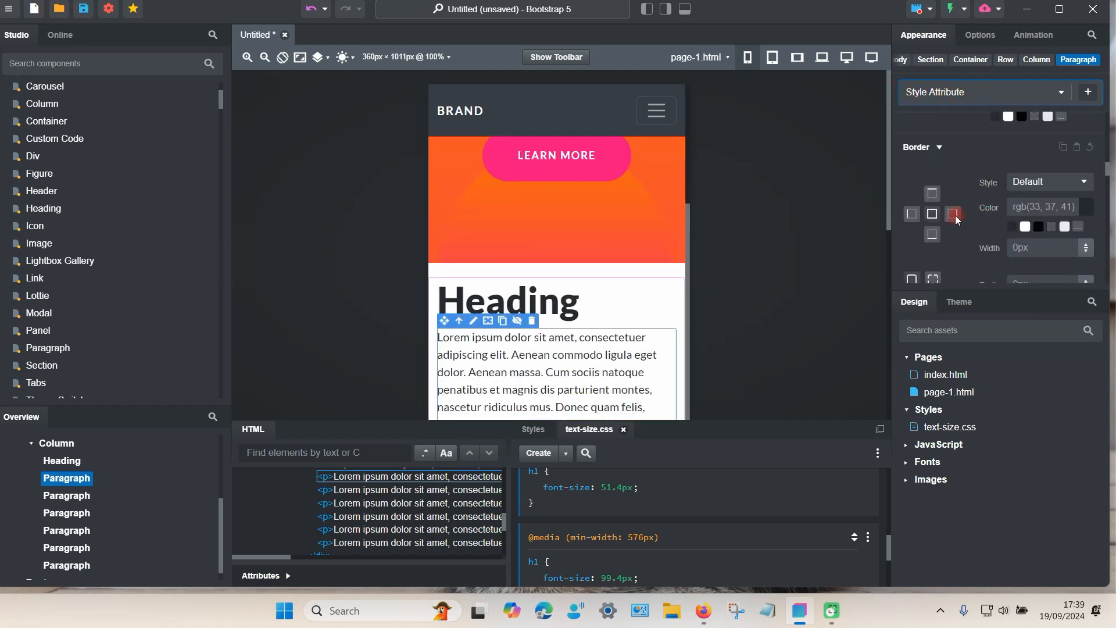
scroll(954, 216, up, 5)
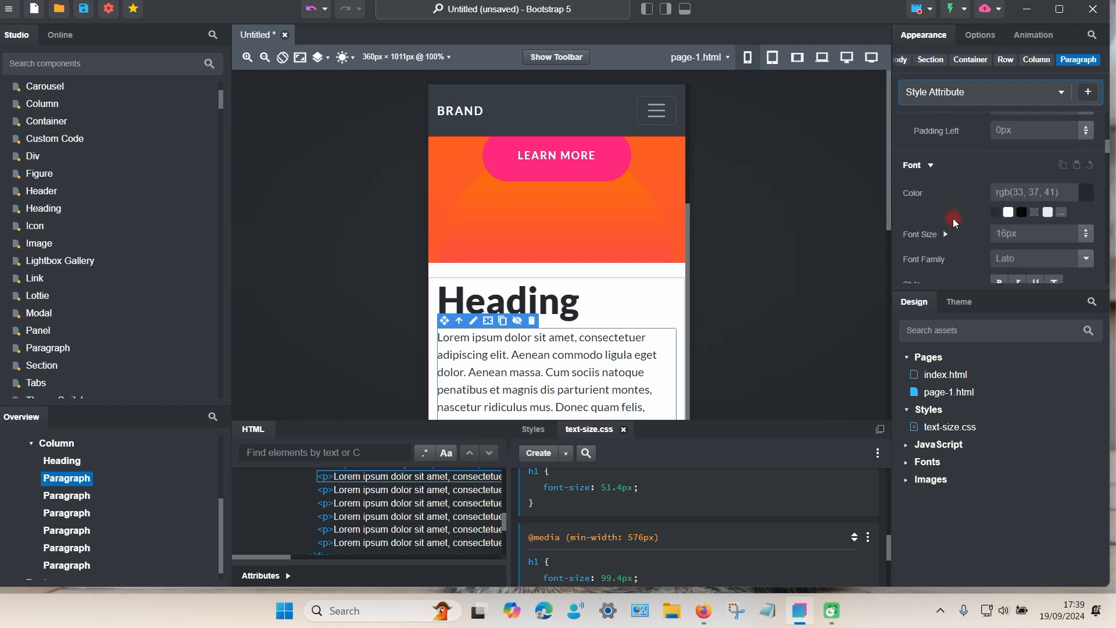
scroll(953, 218, down, 3)
scroll(953, 218, up, 2)
click(1017, 187)
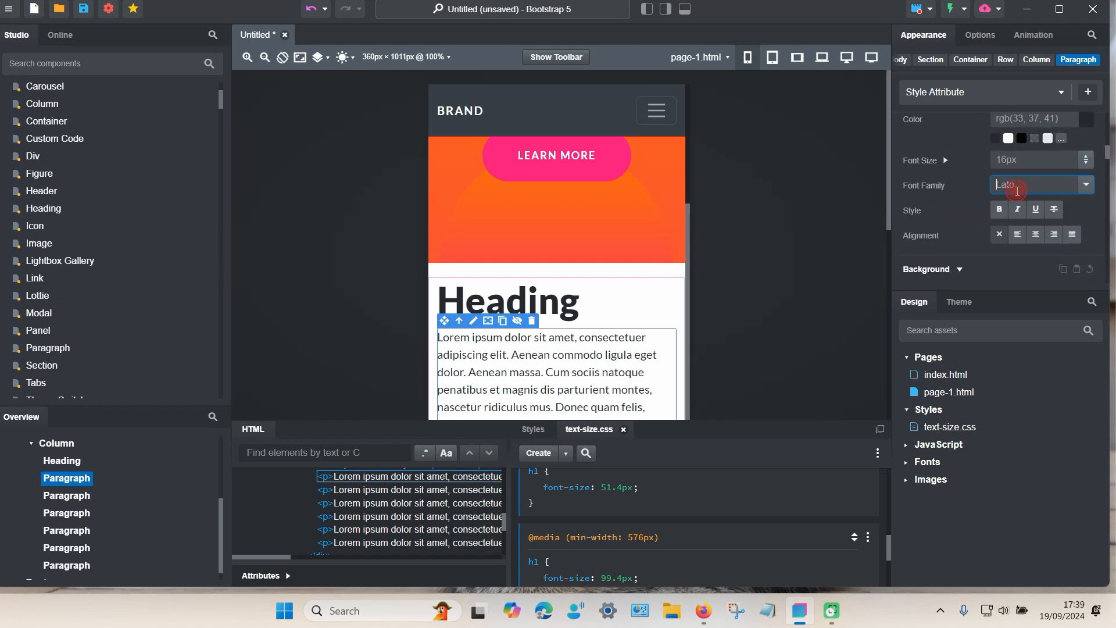
click(1087, 186)
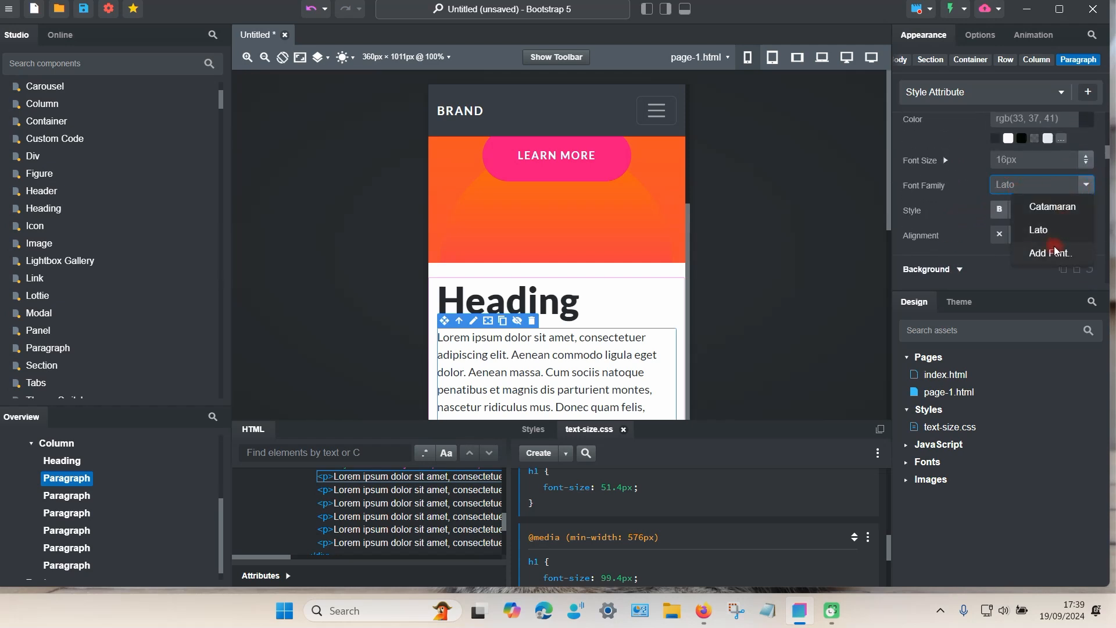
click(1052, 210)
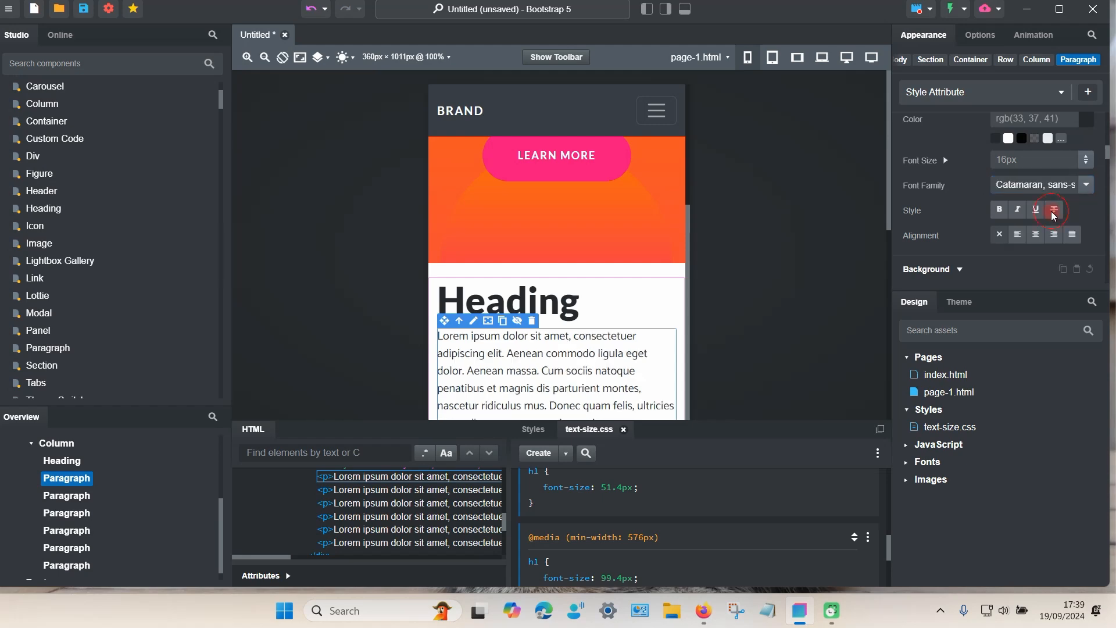
- Try Lato as the paragraph's font family and change it back to Catamaran
click(1092, 187)
click(1065, 228)
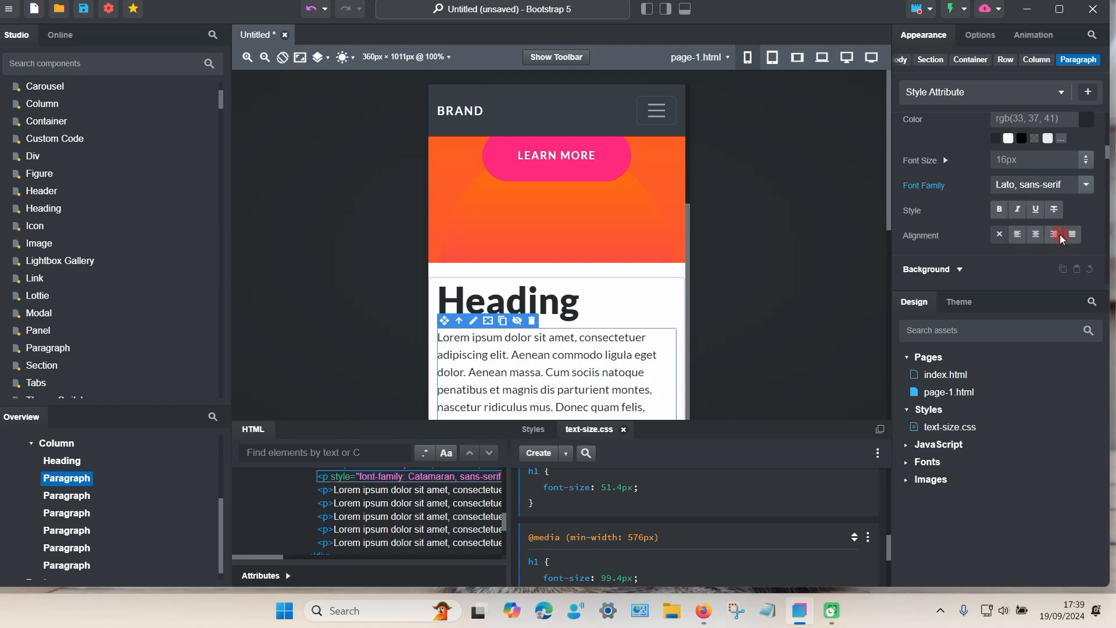
click(1089, 186)
click(1051, 208)
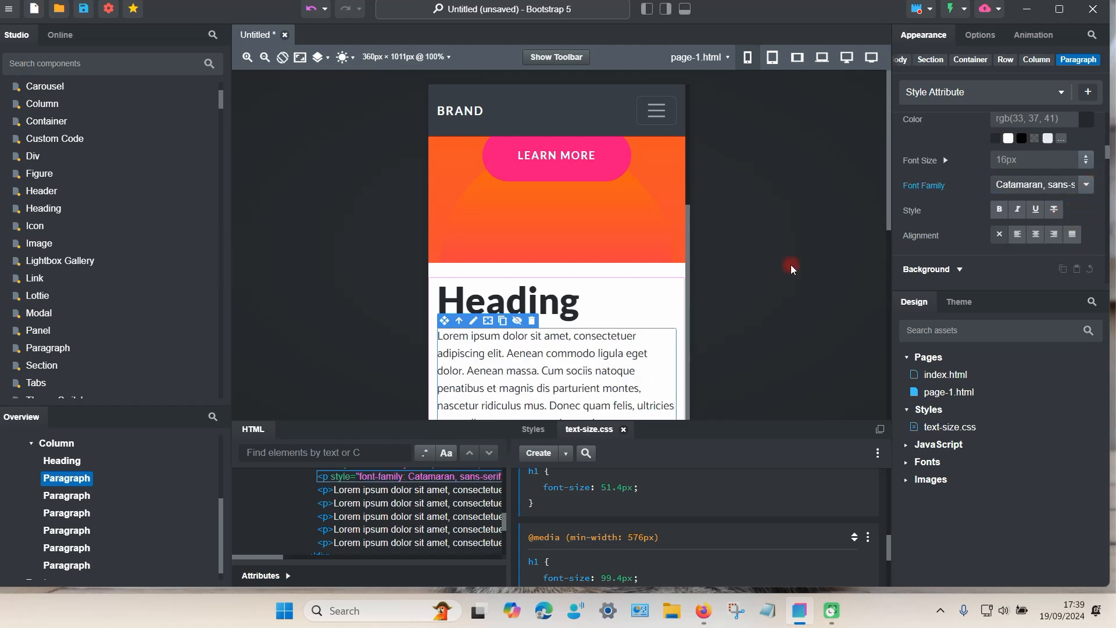
- Examine the remaining paragraphs on the page and the p and h1 media-query rules in text-size.css
scroll(593, 302, down, 5)
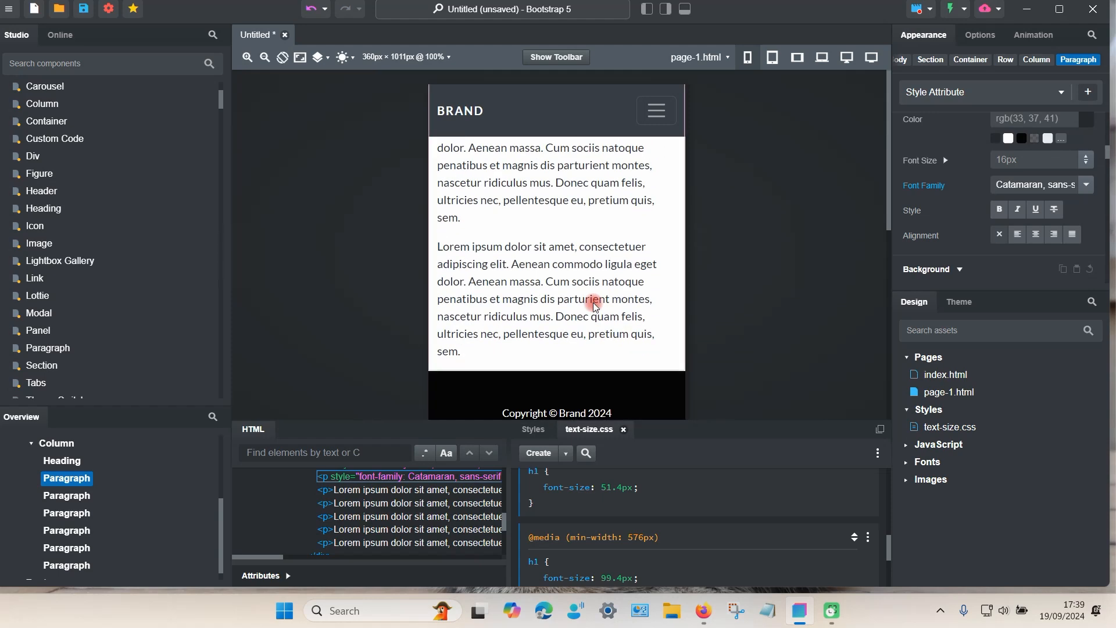
drag(717, 421, 727, 247)
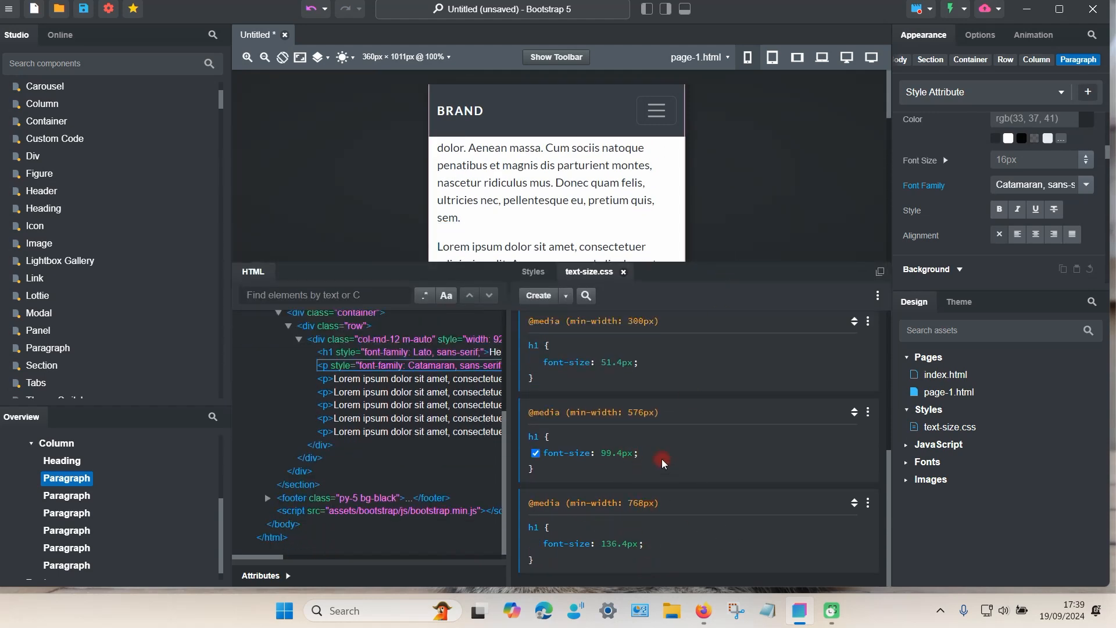
scroll(710, 337, up, 3)
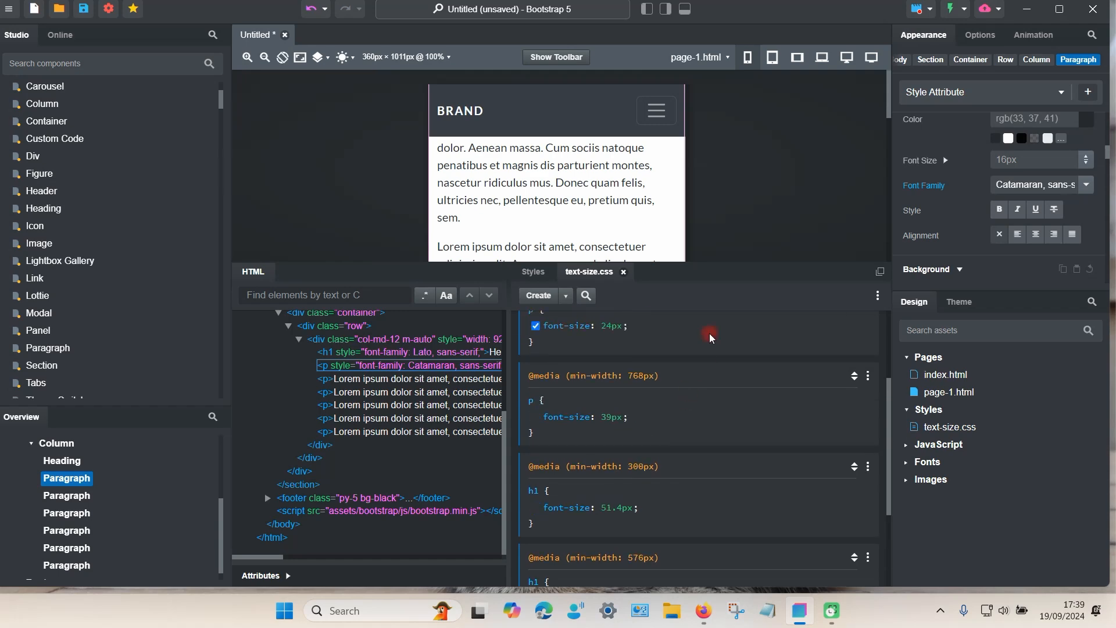
drag(711, 262, 729, 454)
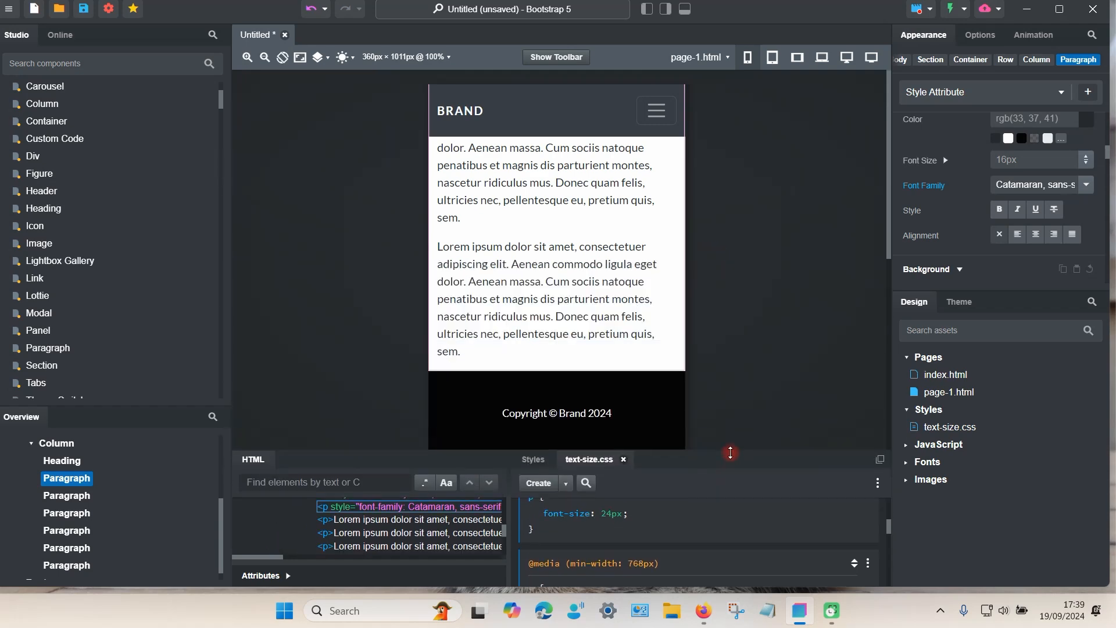
- Inspect the font settings of the heading and of the first paragraph below it
scroll(601, 334, up, 3)
scroll(601, 340, up, 5)
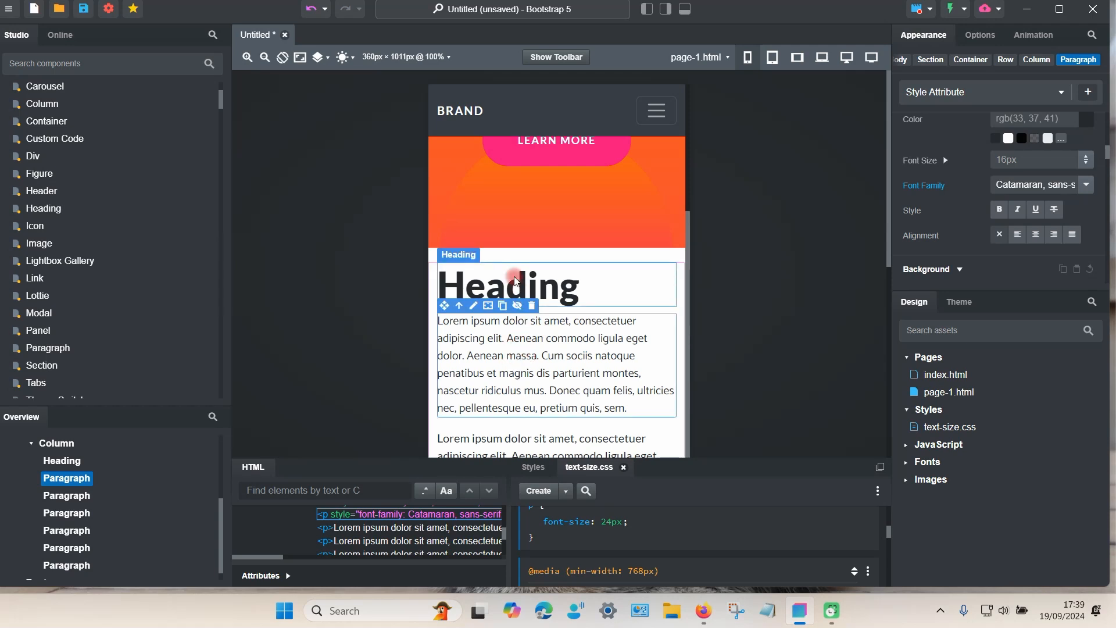
click(493, 303)
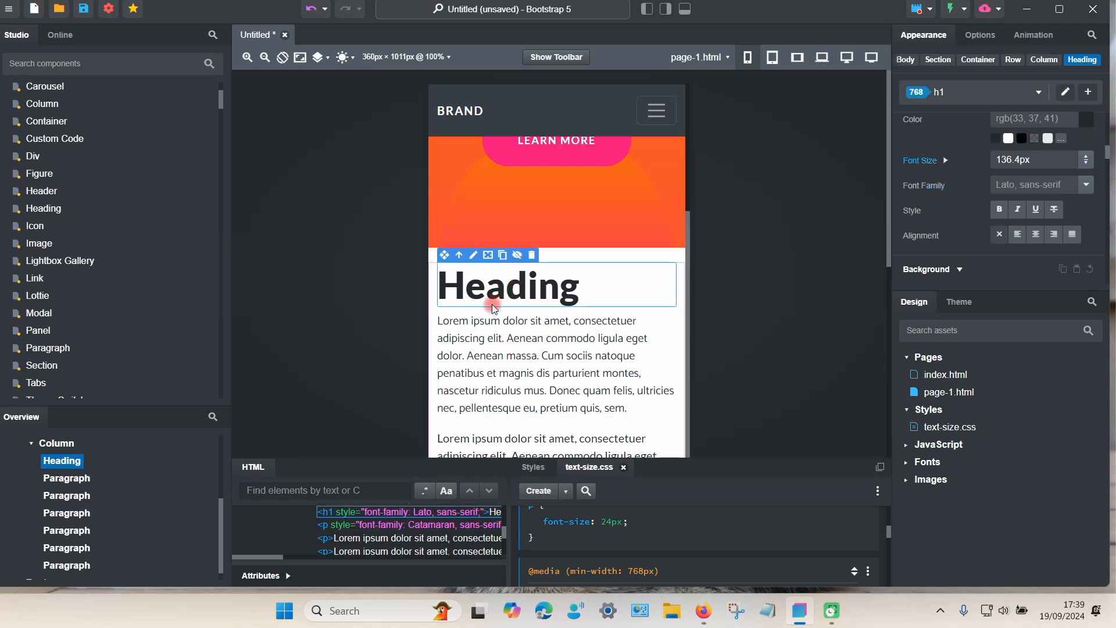
click(487, 355)
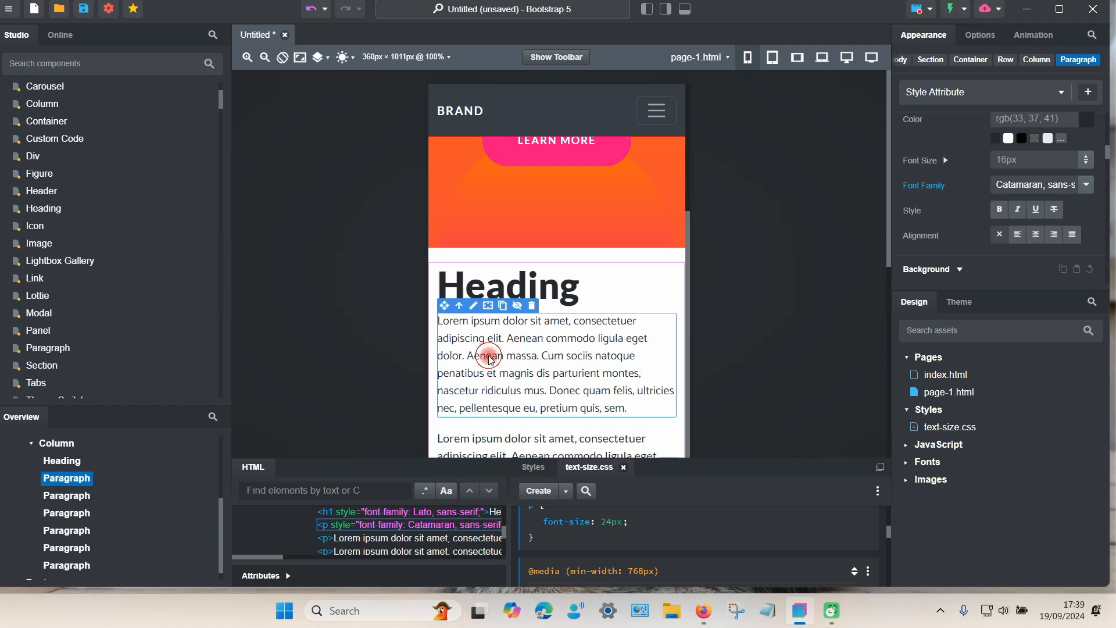
- Start adding the first paragraph to the library, review the CSS rules and fonts offered for the new component, and cancel
click(113, 473)
drag(106, 407, 119, 284)
right_click(74, 465)
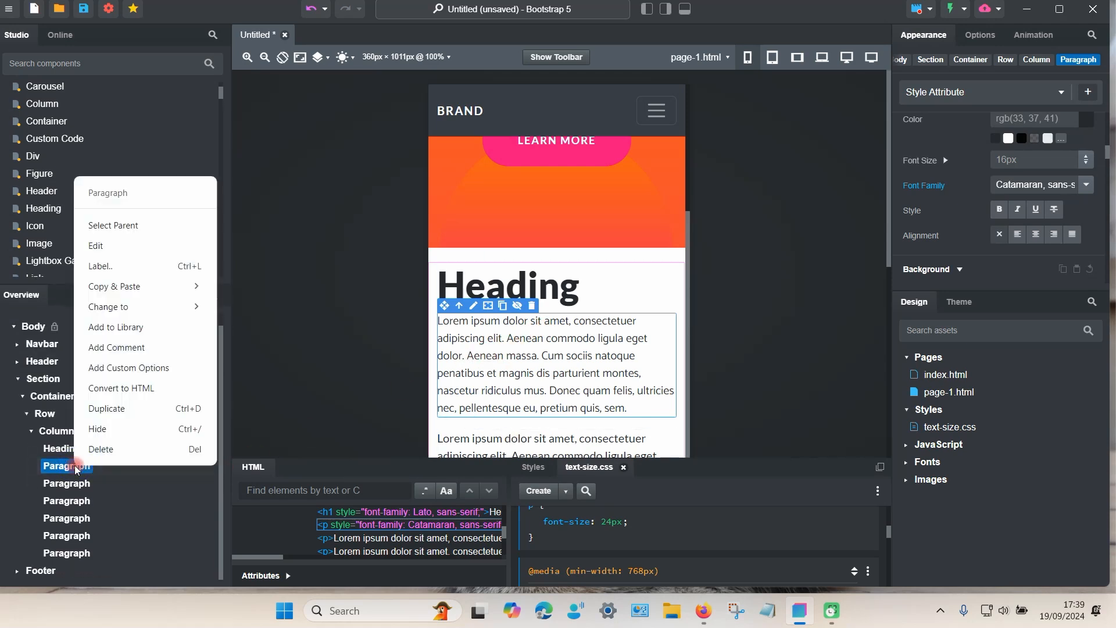
click(142, 330)
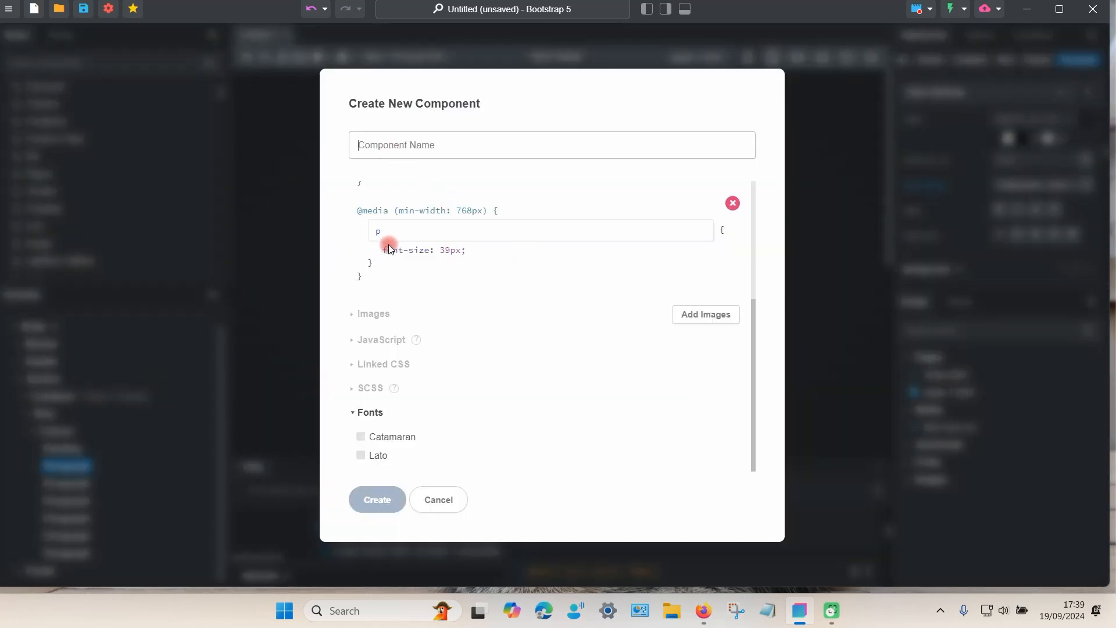
scroll(420, 249, up, 4)
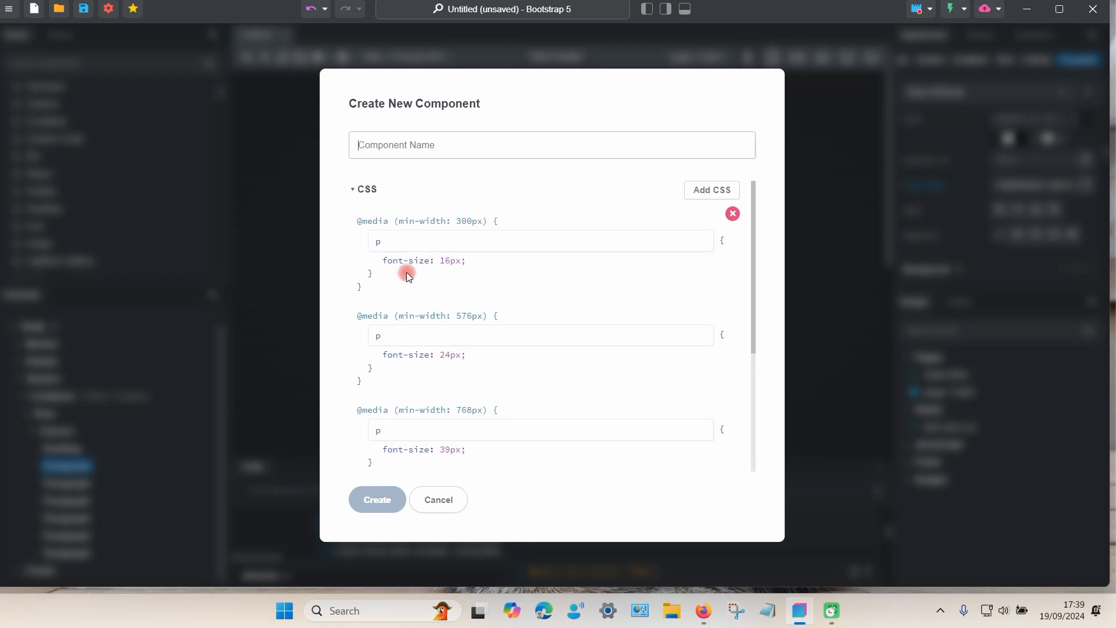
scroll(420, 250, down, 3)
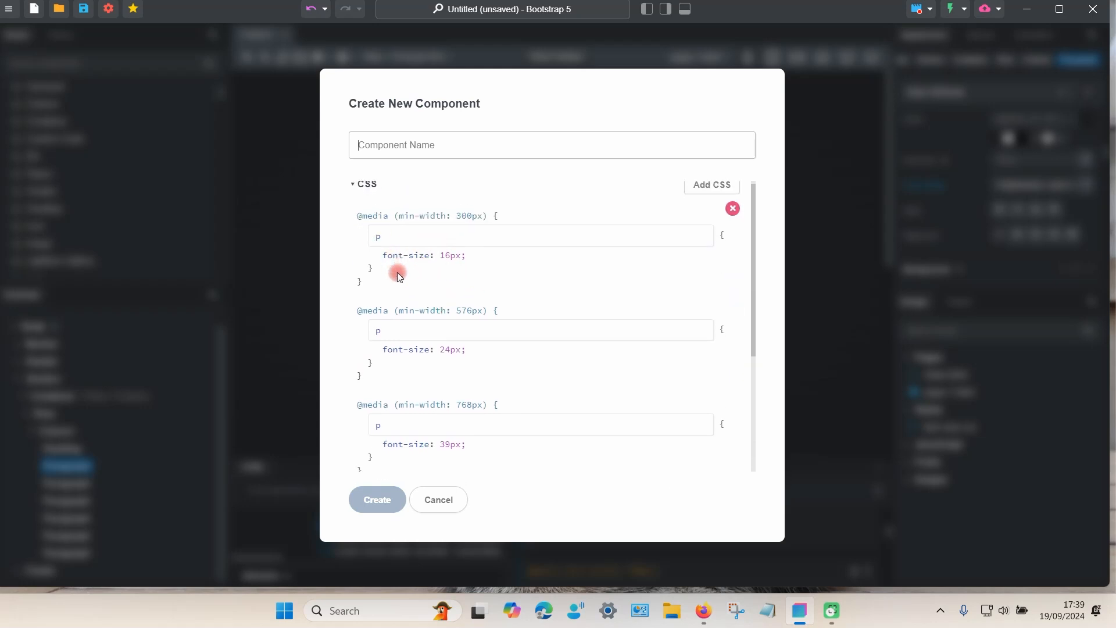
scroll(430, 397, down, 1)
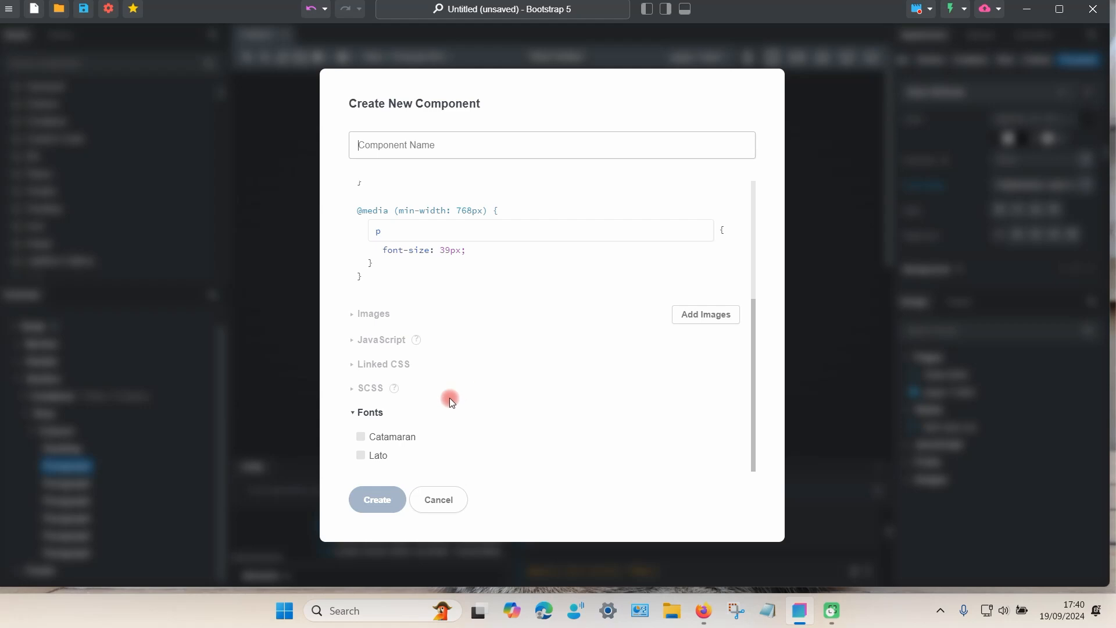
click(435, 499)
- Look through the saved User components, including the Heading group, in the component library
scroll(128, 162, down, 10)
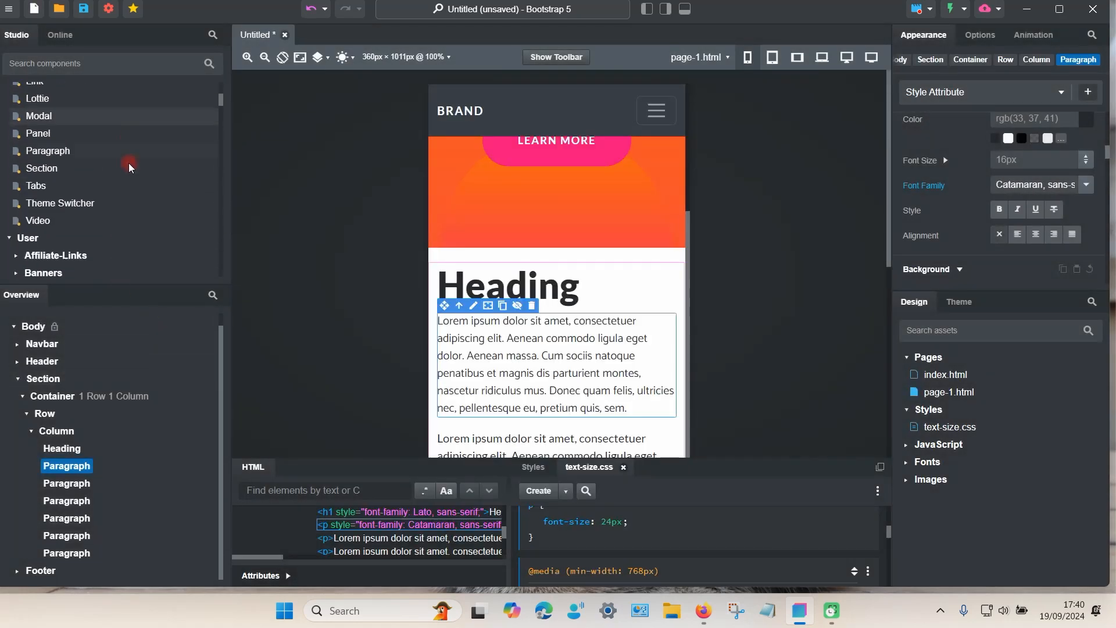
scroll(125, 147, down, 1)
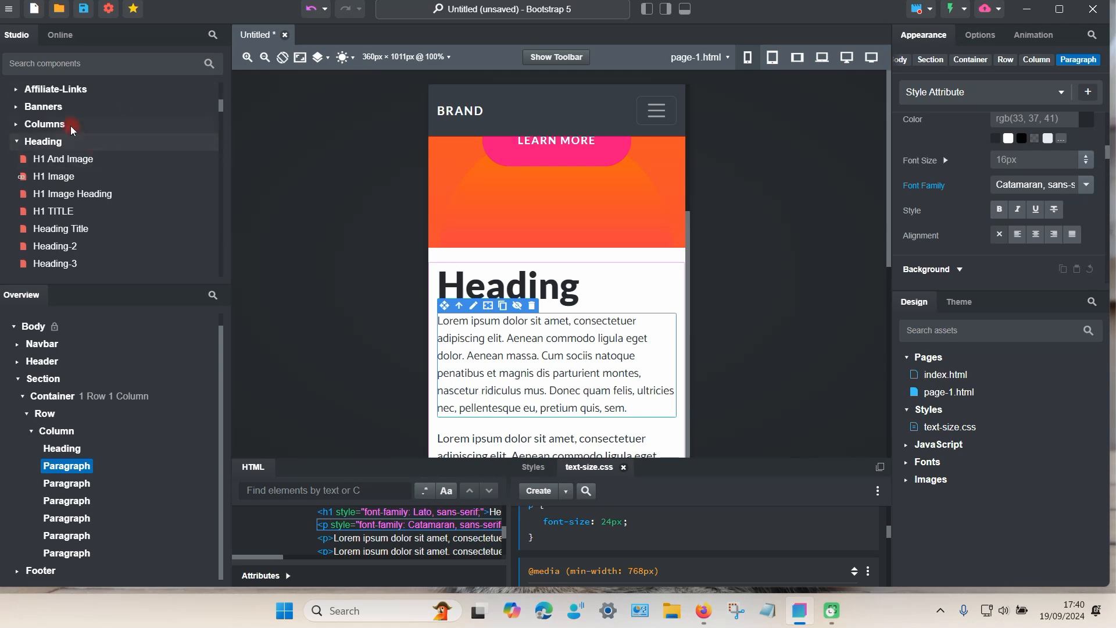
scroll(151, 109, up, 2)
scroll(159, 122, up, 5)
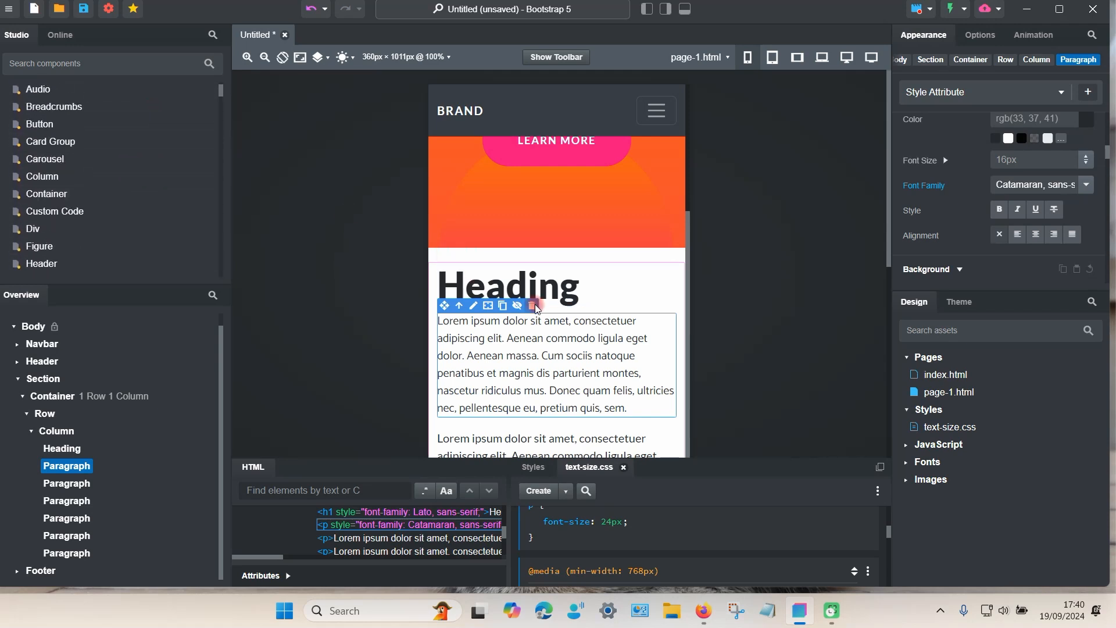